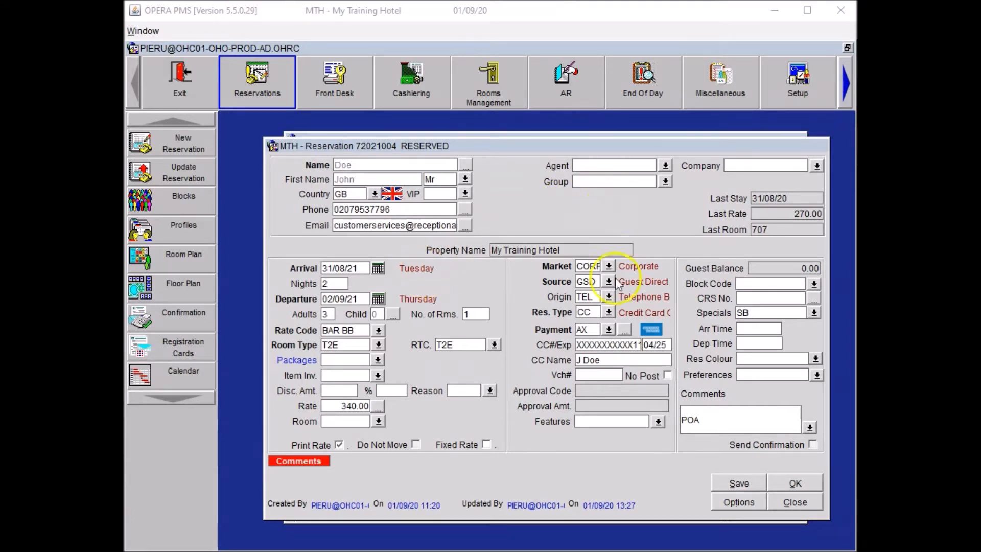
# Search the reservation's accompanying guests for the companion by surname and first name
pyautogui.click(739, 502)
pyautogui.click(474, 208)
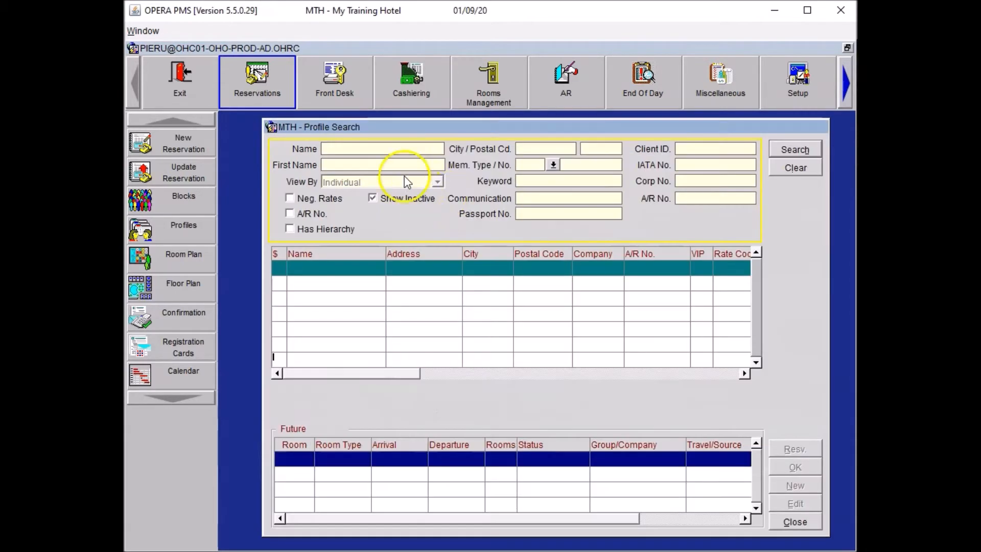
pyautogui.click(383, 149)
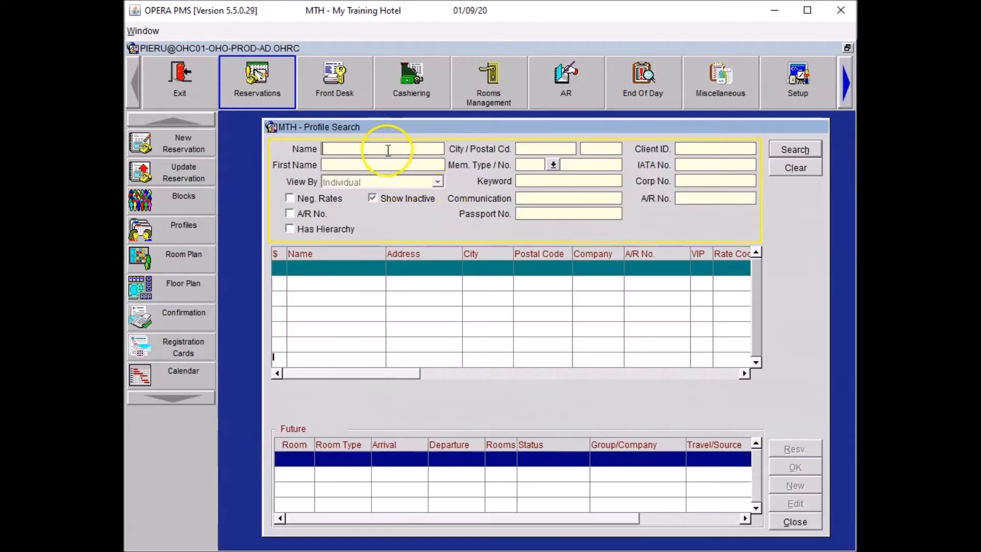
pyautogui.write('Doe')
pyautogui.press('Tab')
pyautogui.write('Paul')
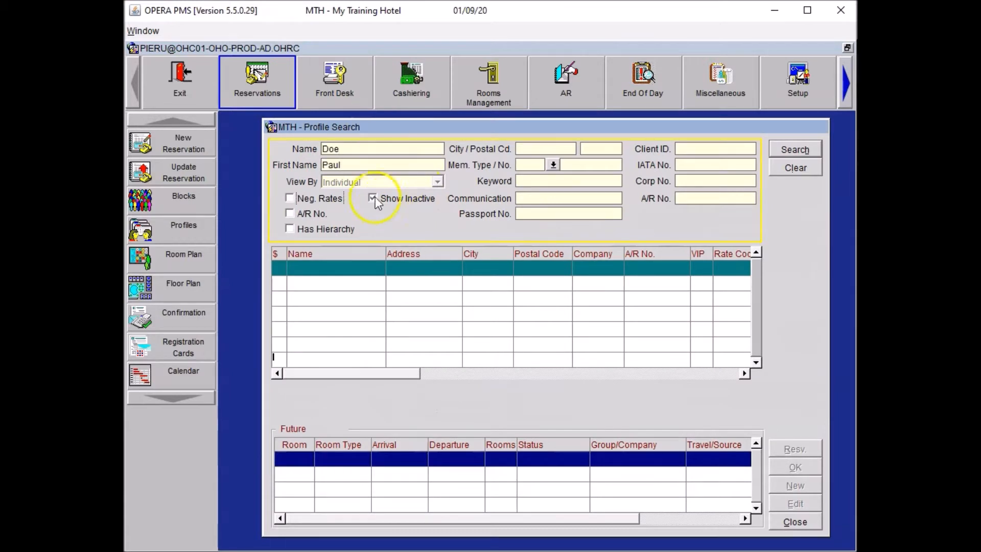
pyautogui.click(799, 150)
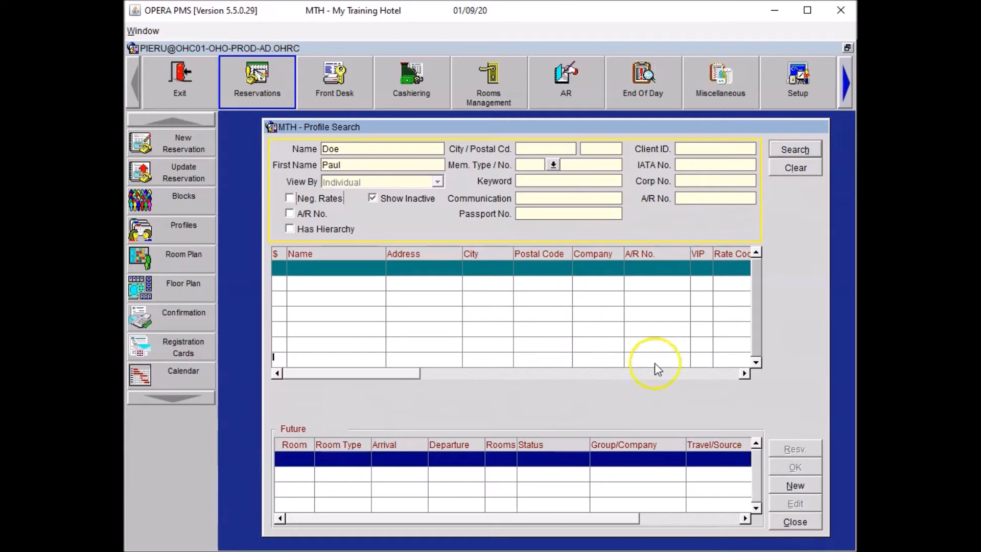
# Start a new profile for the companion with title MR
pyautogui.click(789, 487)
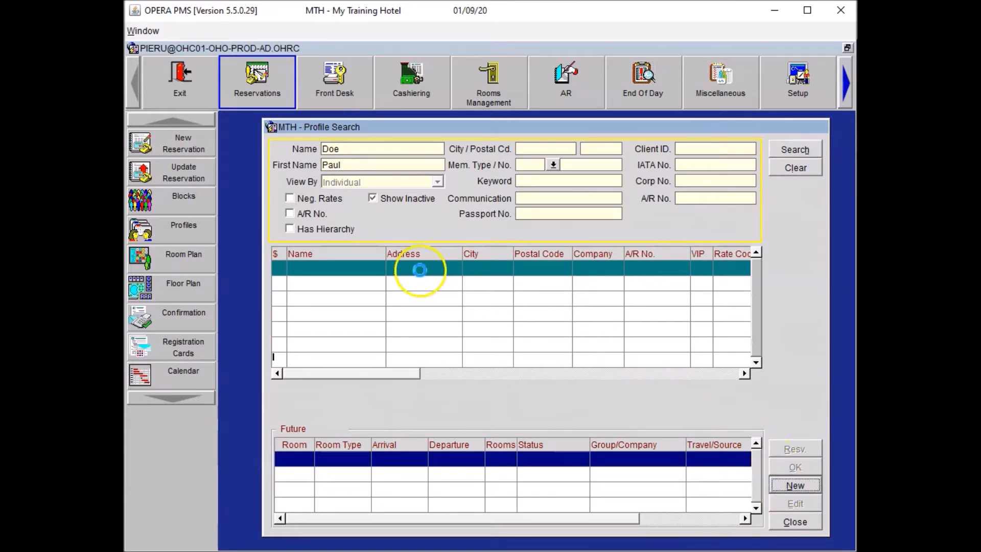
pyautogui.click(431, 229)
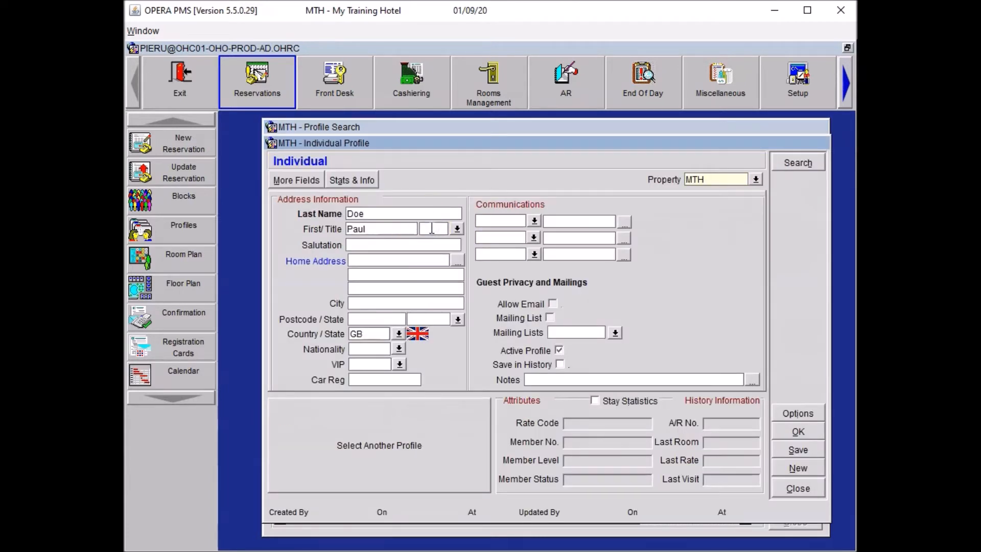
pyautogui.write('MR')
pyautogui.press('Tab')
# Add the companion's MOBILE number and EMAIL address, then save and attach the profile
pyautogui.click(485, 220)
pyautogui.write('MOBILE')
pyautogui.press('Tab')
pyautogui.write('0777888999')
pyautogui.press('Tab')
pyautogui.press('Tab')
pyautogui.write('email')
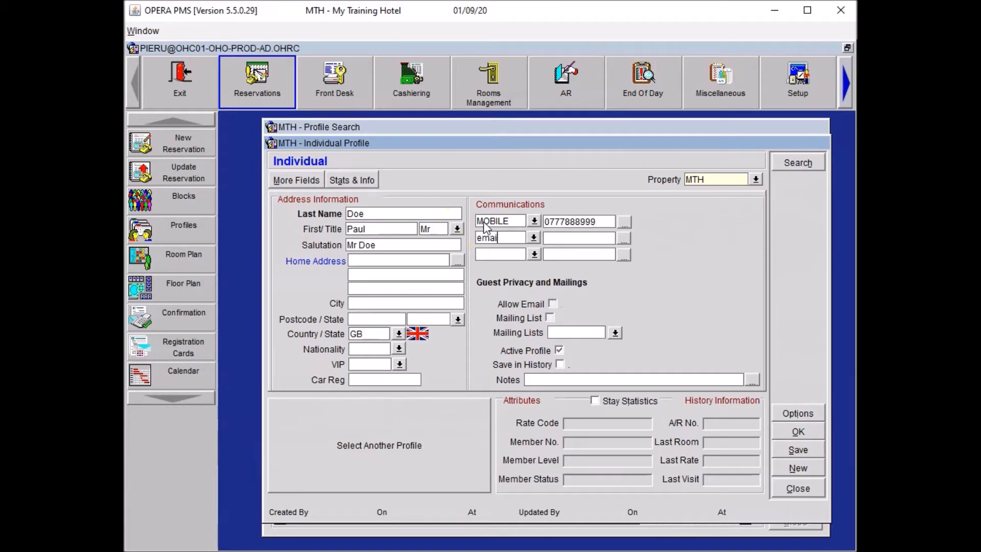
pyautogui.press('Tab')
pyautogui.press('Tab')
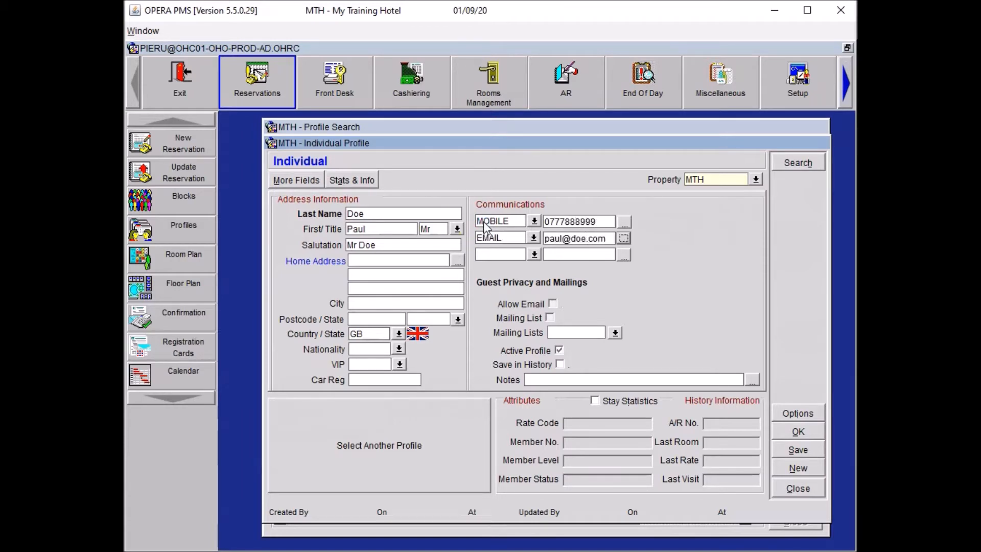
pyautogui.click(787, 432)
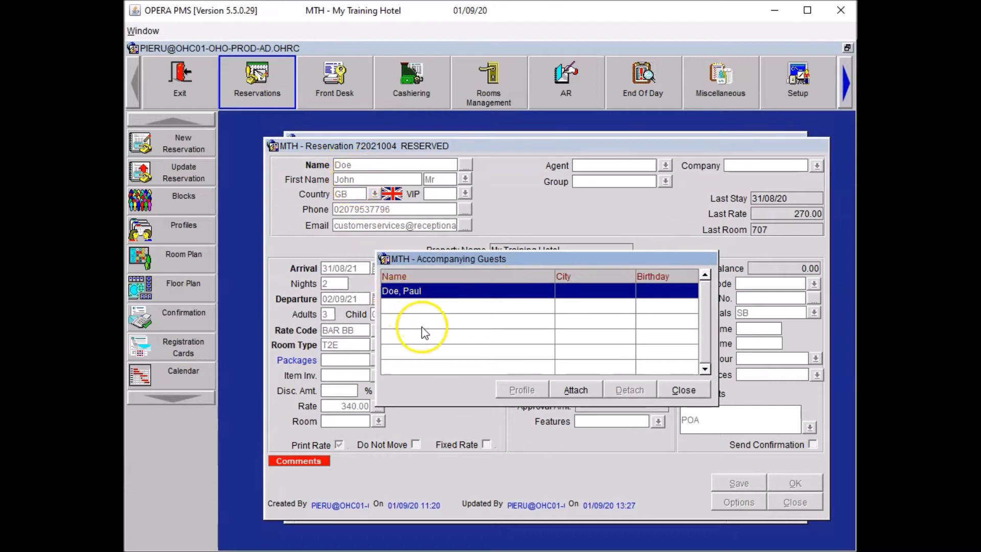
# Search for the second companion by first name and start a new profile titled Mr
pyautogui.click(579, 390)
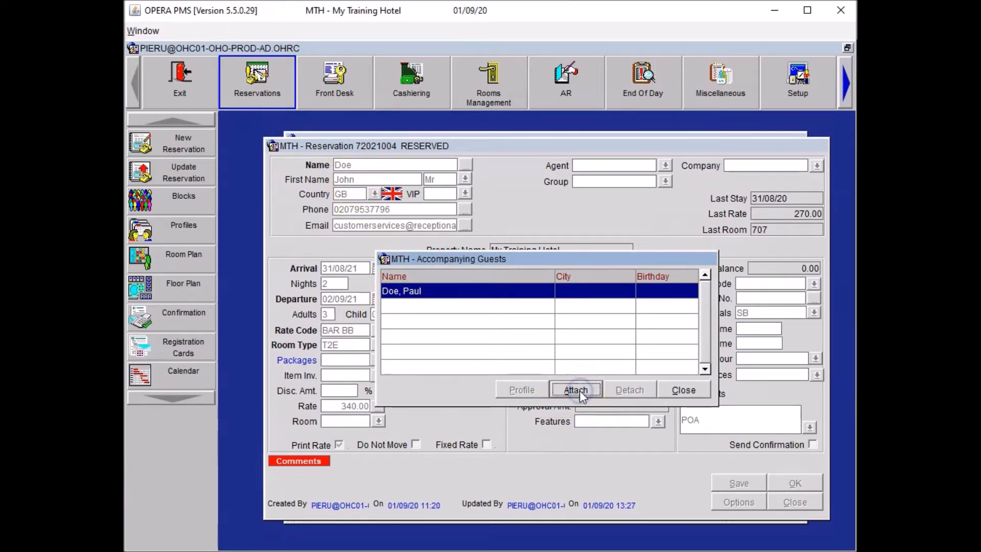
pyautogui.write('Marc')
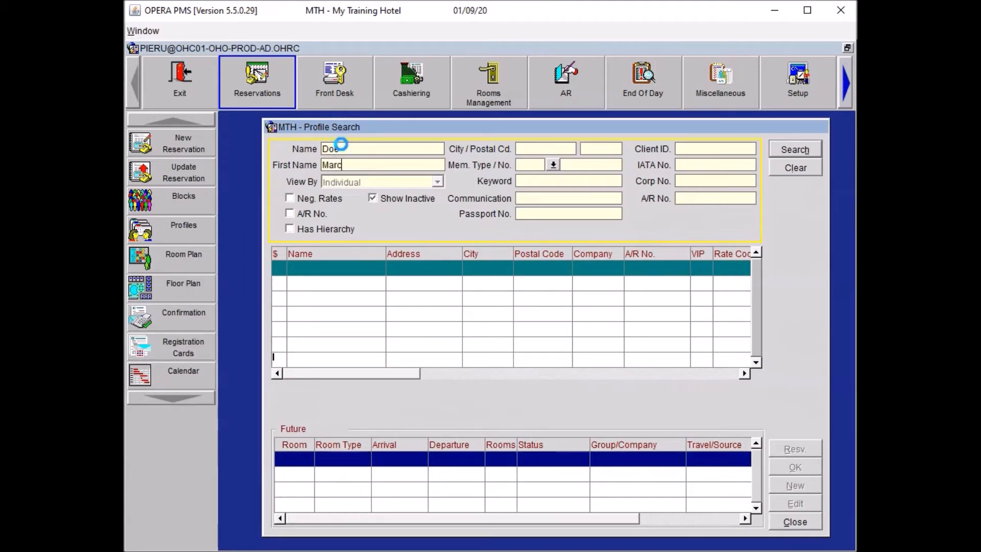
pyautogui.click(805, 150)
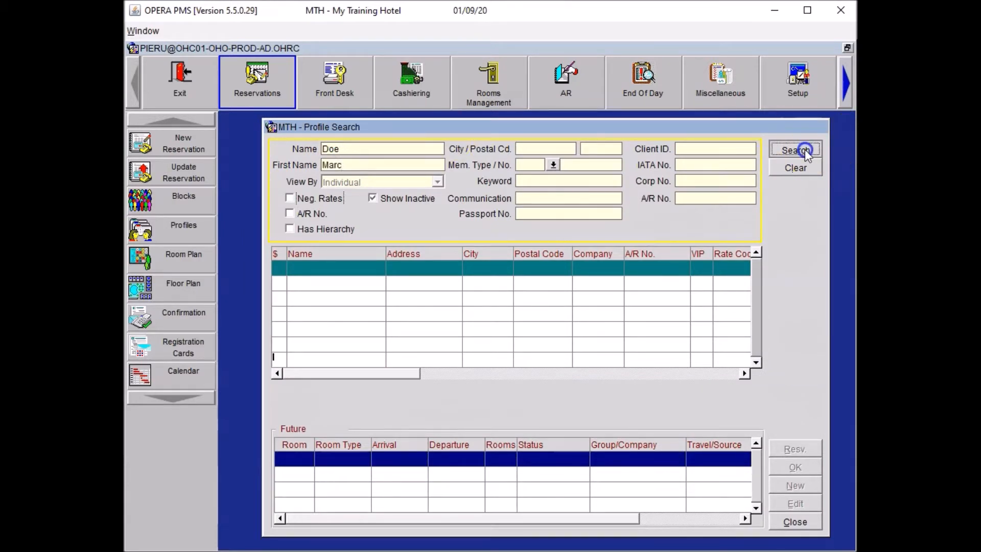
pyautogui.click(795, 485)
pyautogui.click(442, 231)
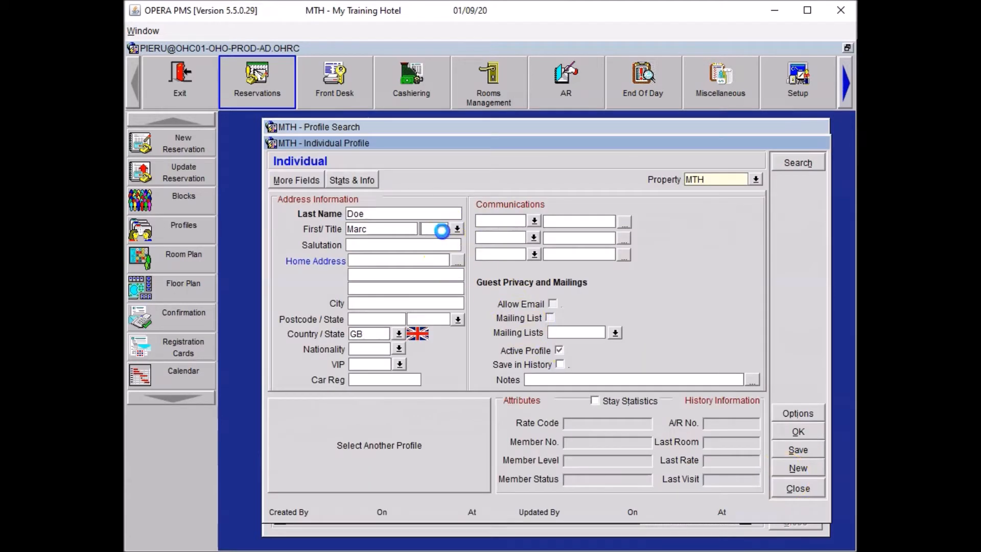
pyautogui.write('Mr')
# Add the second companion's MOBILE number and EMAIL address, then save and attach the profile
pyautogui.click(501, 224)
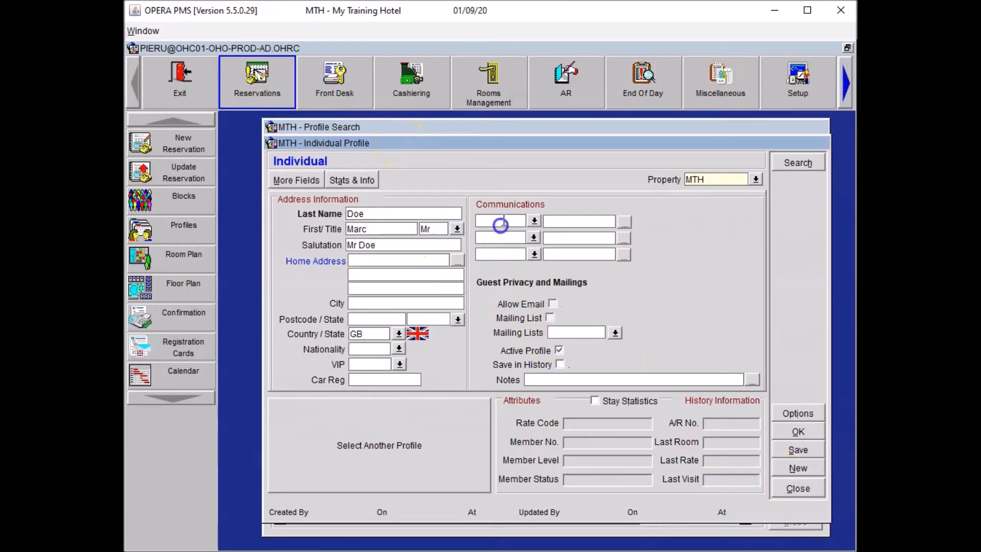
pyautogui.write('MOBILE')
pyautogui.press('Tab')
pyautogui.press('Tab')
pyautogui.press('Tab')
pyautogui.write('EMa')
pyautogui.click(573, 223)
pyautogui.write('07999888777')
pyautogui.press('Tab')
pyautogui.press('Tab')
pyautogui.press('Tab')
pyautogui.press('Tab')
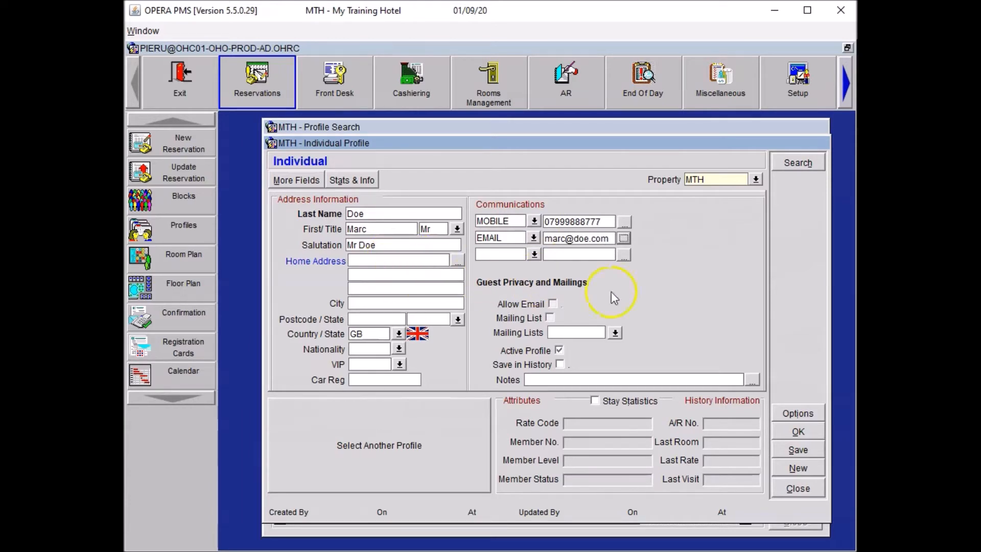
pyautogui.click(787, 429)
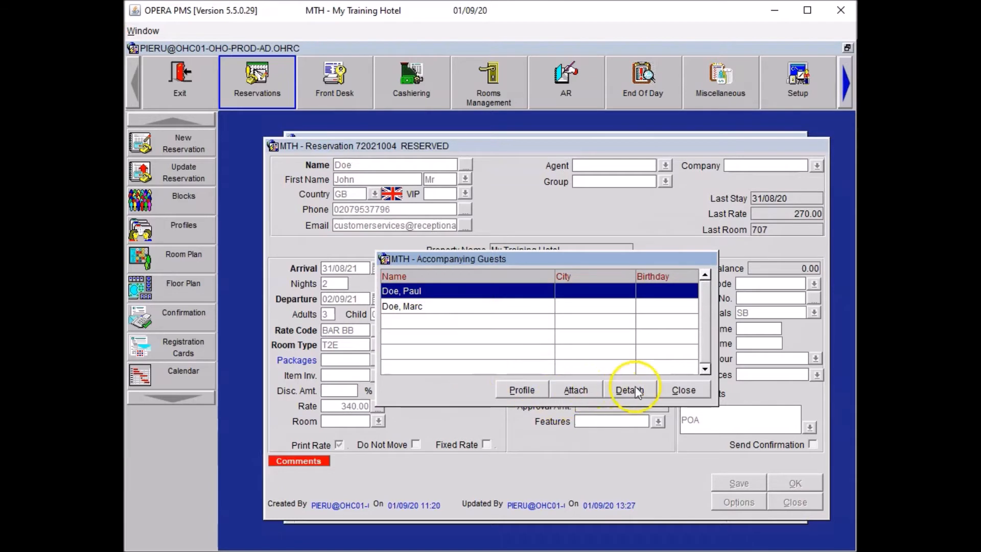
# Close Accompanying Guests and Reservation Options, then save the reservation
pyautogui.click(682, 389)
pyautogui.click(547, 466)
pyautogui.click(727, 489)
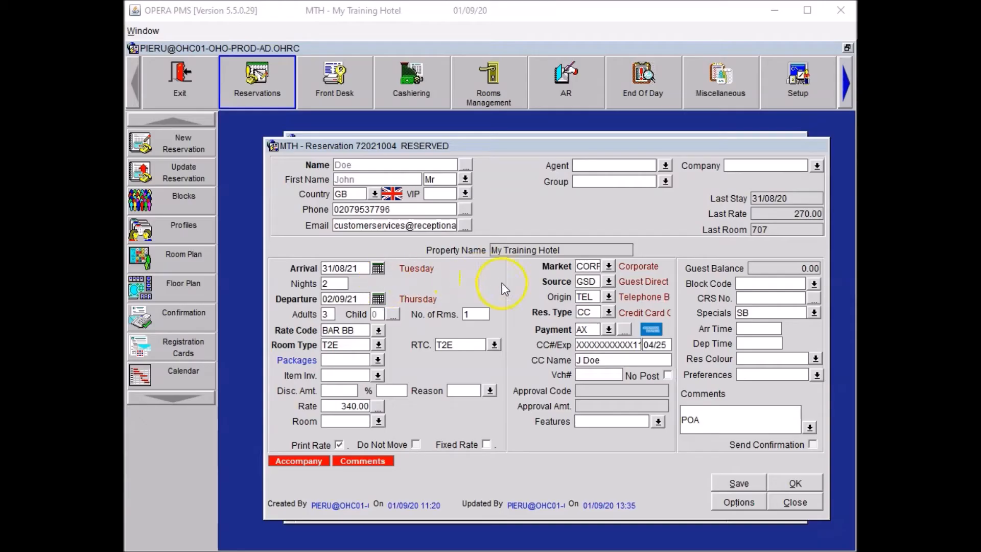
# Enter the main guest's home address, city and postcode in their profile
pyautogui.click(466, 165)
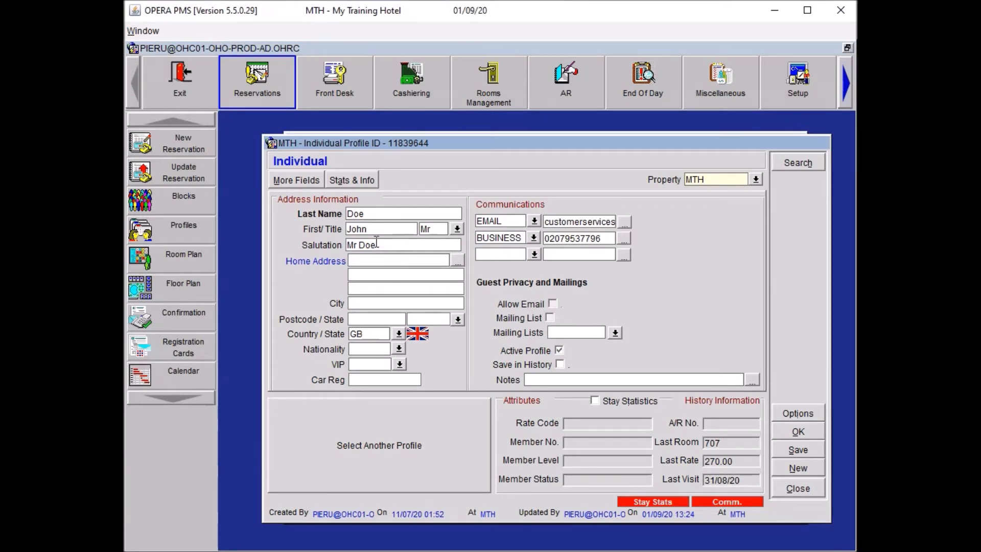
pyautogui.press('Tab')
pyautogui.press('Tab')
pyautogui.press('Tab')
pyautogui.press('Tab')
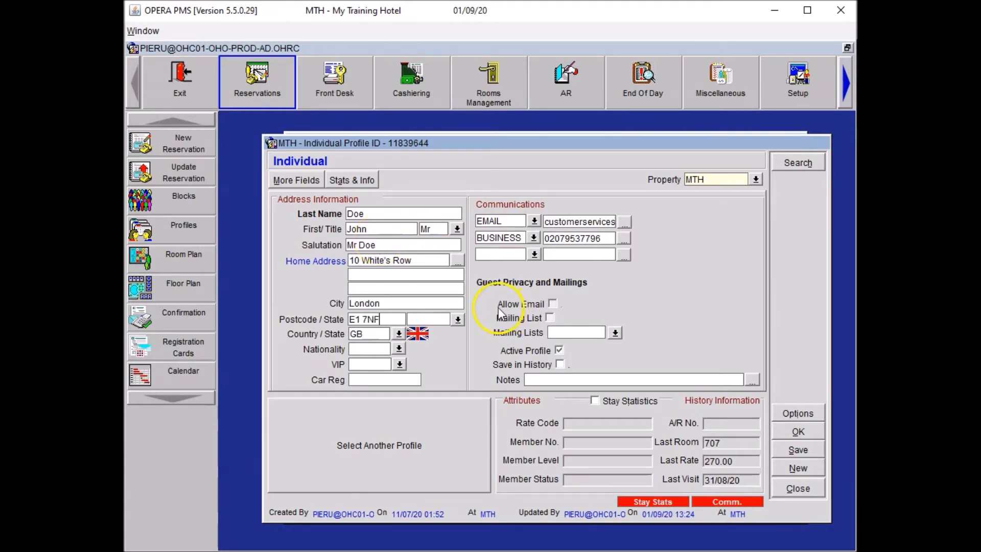
# Save the profile and reservation, then add the LA (Late Arrival Advised) special
pyautogui.click(798, 432)
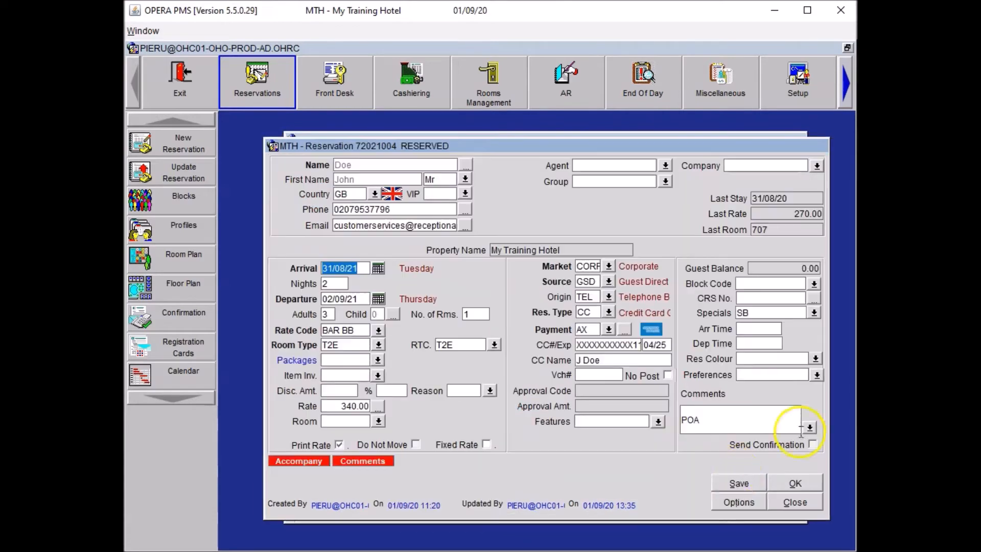
pyautogui.click(734, 483)
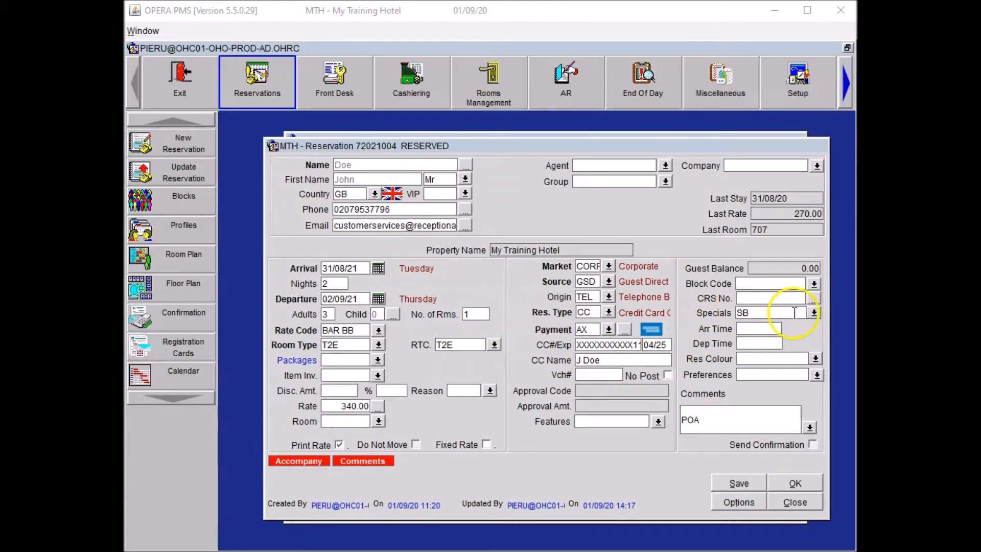
pyautogui.click(814, 313)
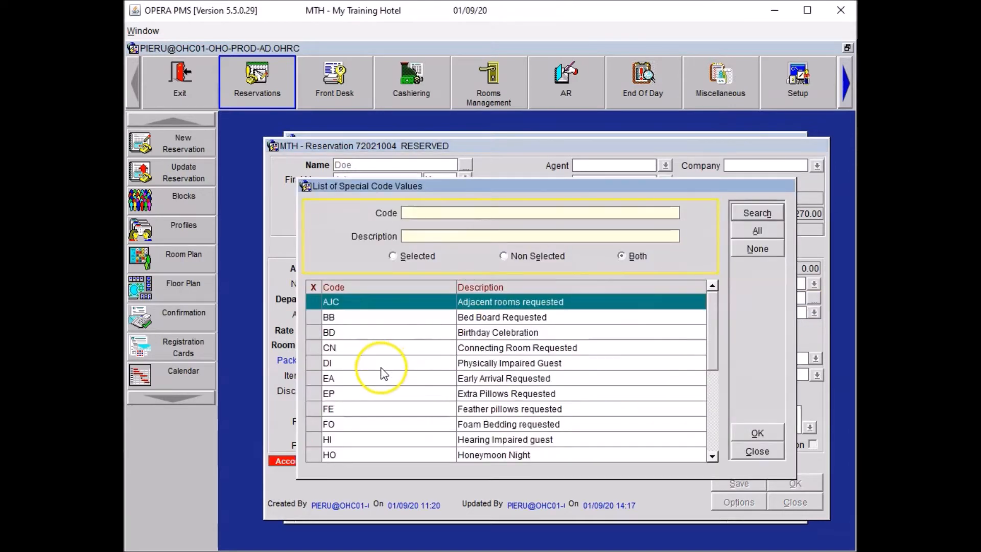
pyautogui.click(714, 435)
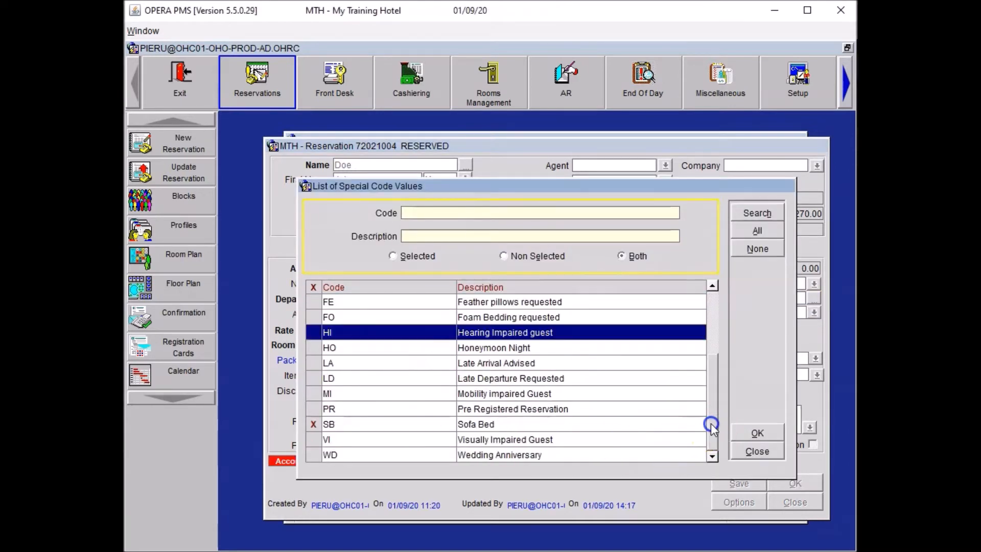
pyautogui.click(329, 366)
pyautogui.click(756, 433)
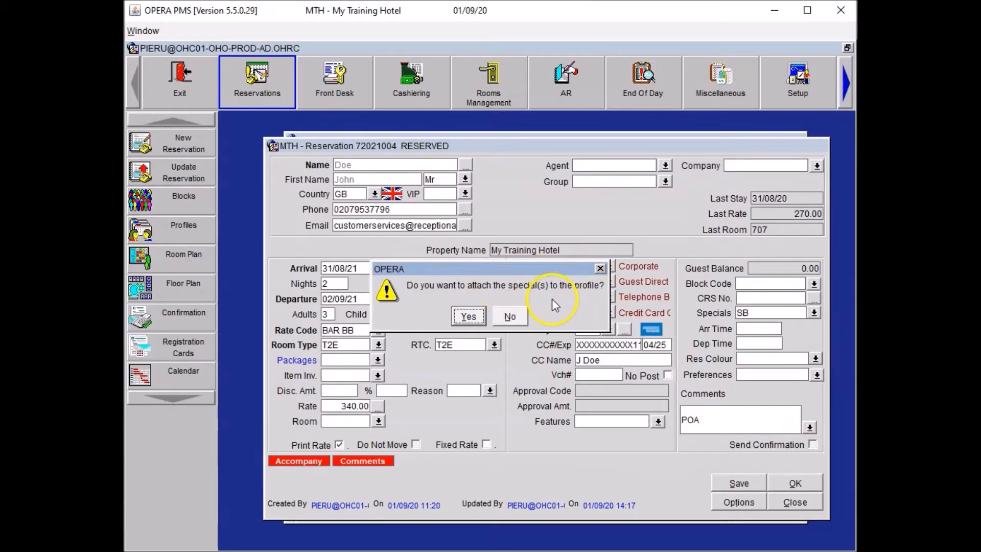
# Keep LA off the guest profile, set arrival time to 22:00, and save
pyautogui.click(510, 317)
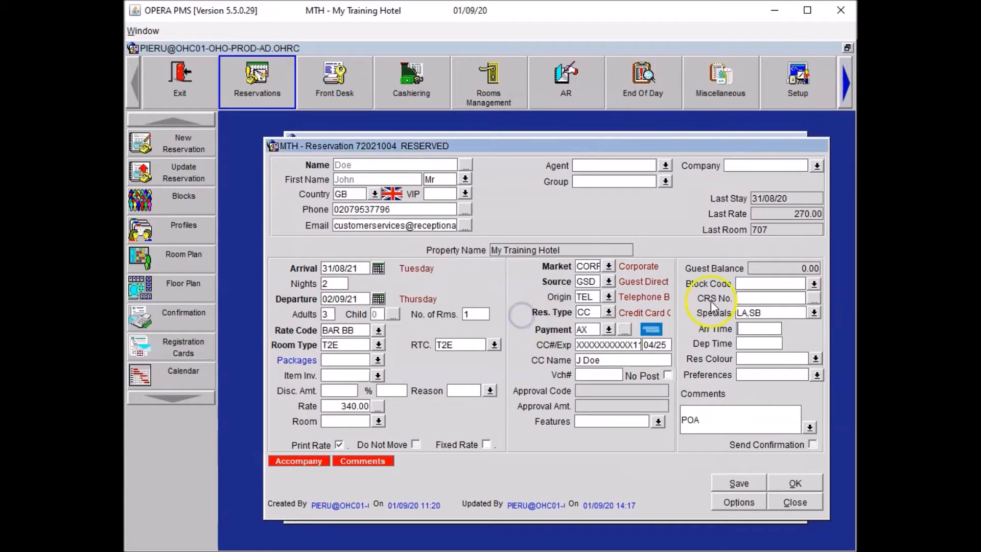
pyautogui.write('22:00')
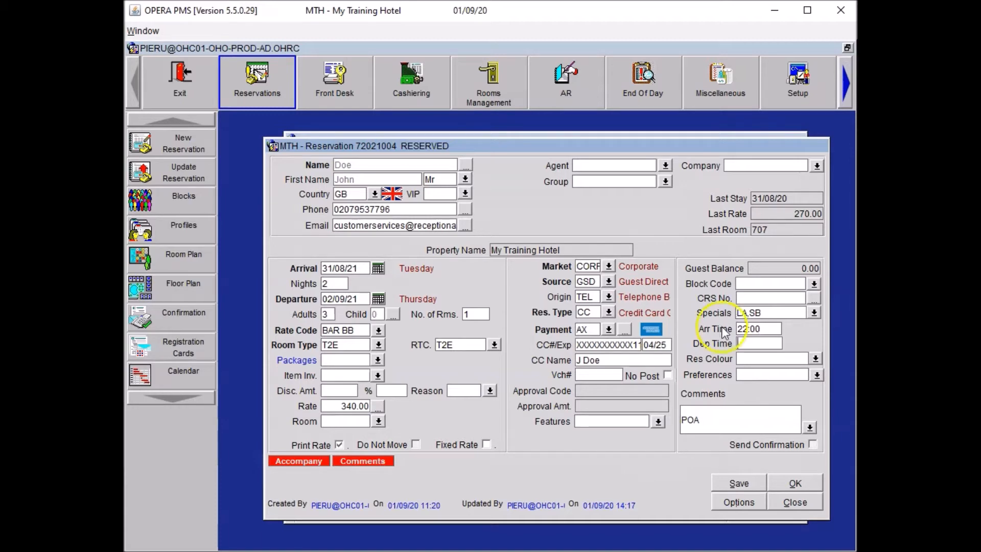
pyautogui.click(720, 483)
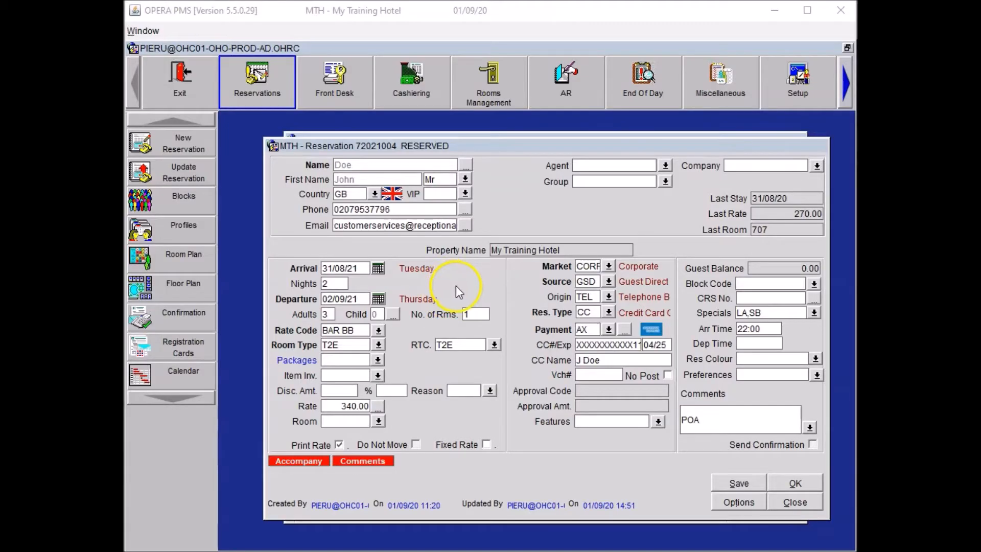
# Add an HSK trace reading 'Guest requested three extra bathrobes.' and close Traces and Options
pyautogui.click(730, 504)
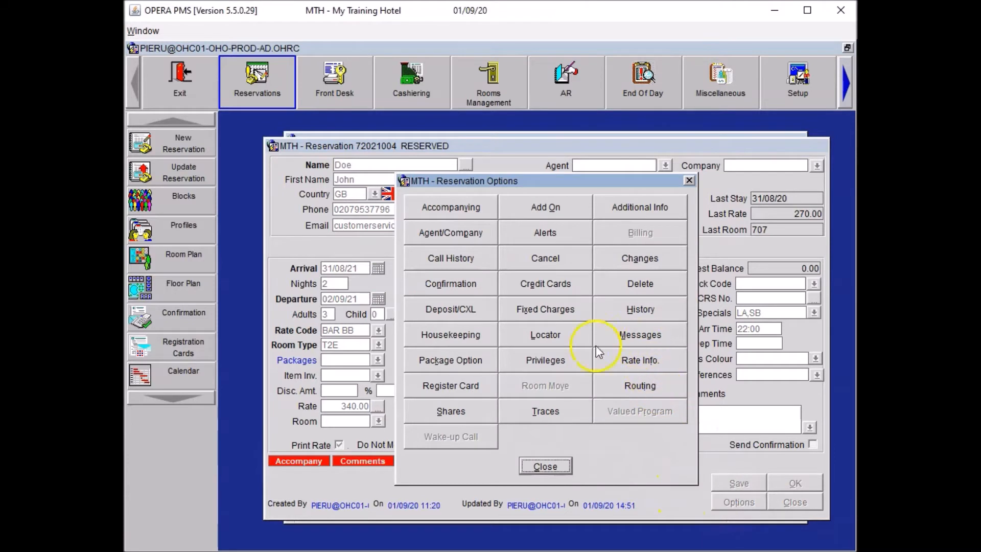
pyautogui.click(544, 415)
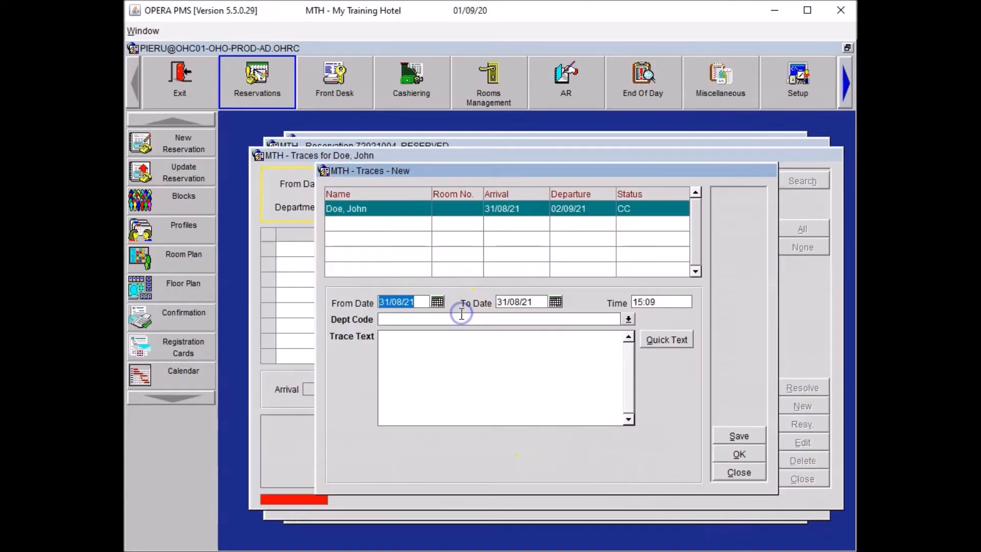
pyautogui.click(508, 322)
pyautogui.write('HSK')
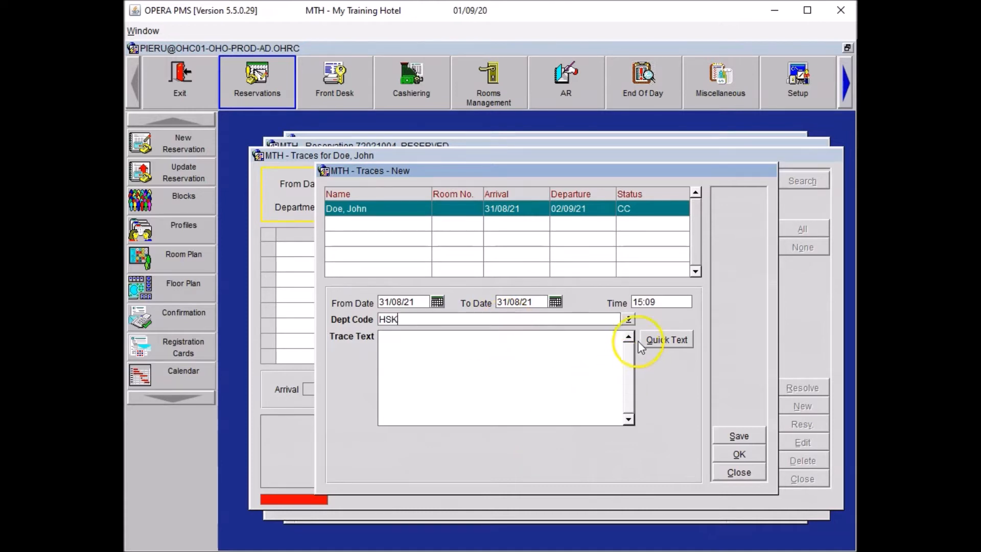
pyautogui.click(562, 353)
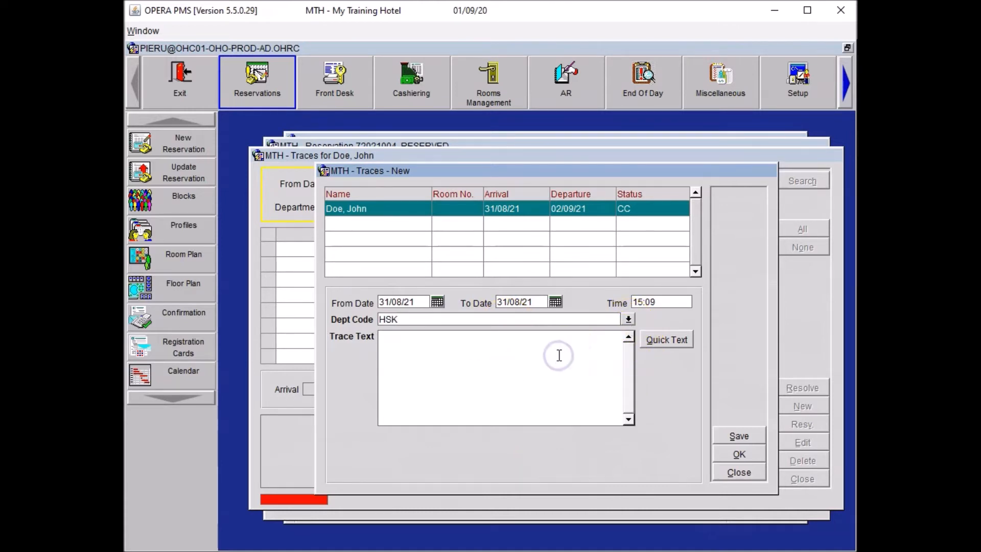
pyautogui.write('Guest requested three extra bathrobes.')
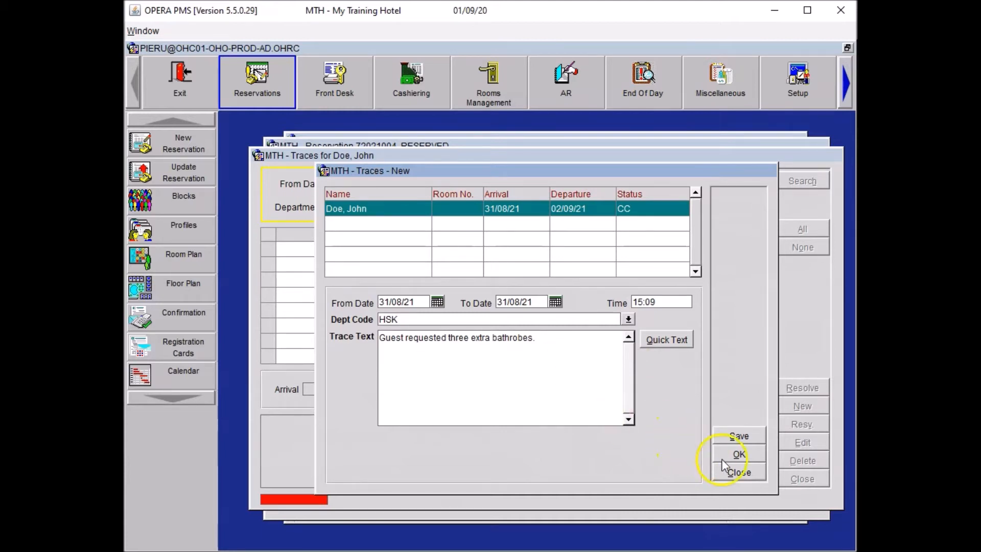
pyautogui.click(739, 453)
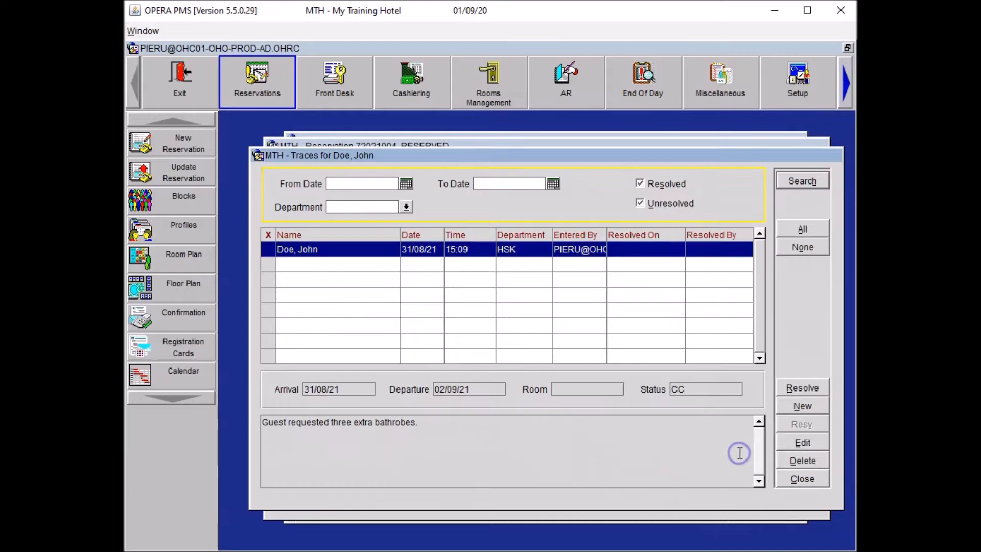
pyautogui.click(805, 478)
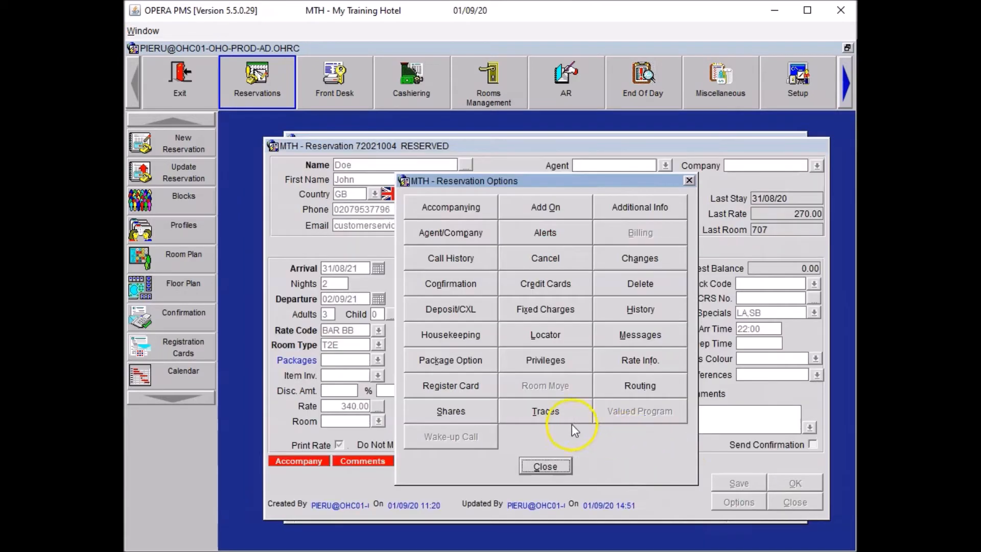
pyautogui.click(557, 465)
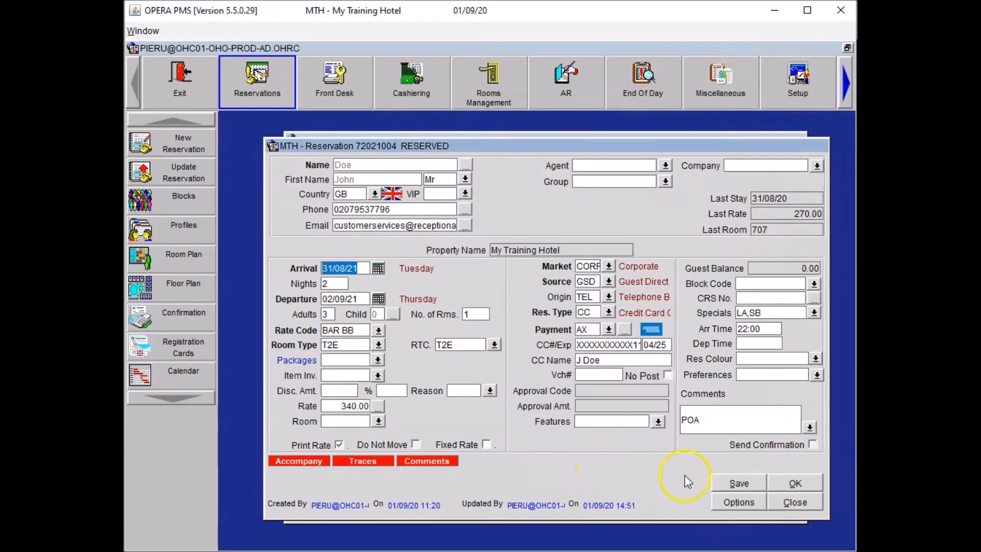
# Save the reservation and open the main guest's profile from the Name field
pyautogui.click(738, 484)
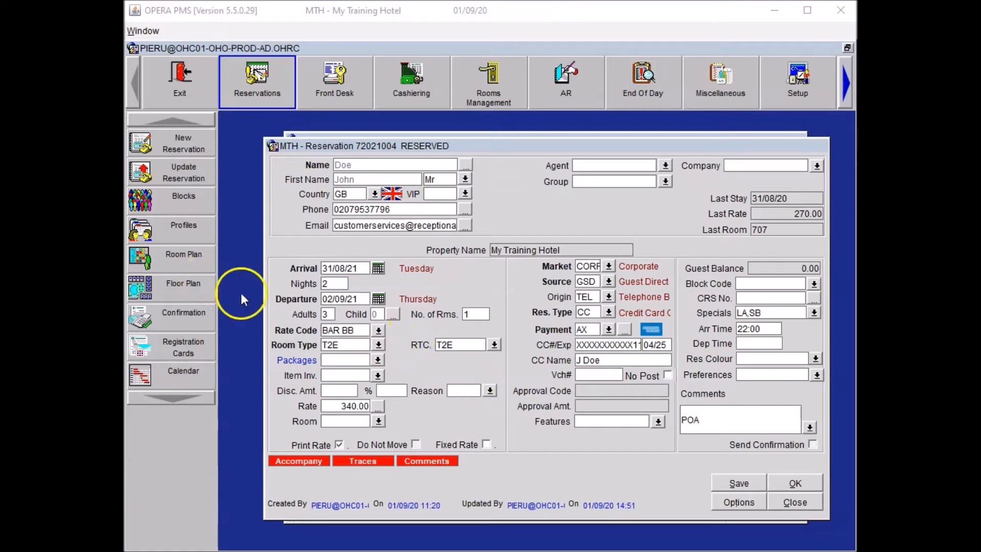
pyautogui.click(464, 164)
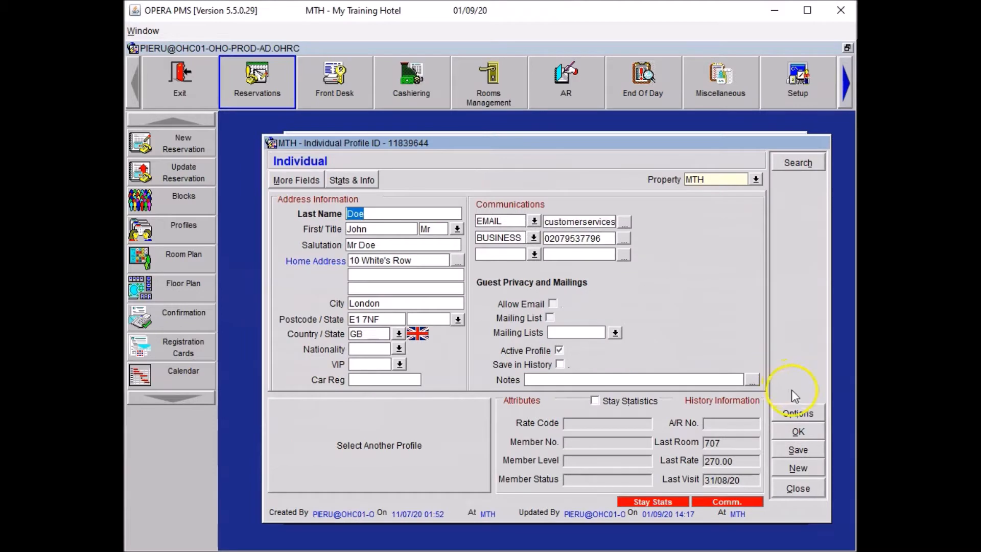
# Add a Concierge Notes note titled 'Magazine' with the pasted Fickle Sticks Magazine request
pyautogui.click(799, 412)
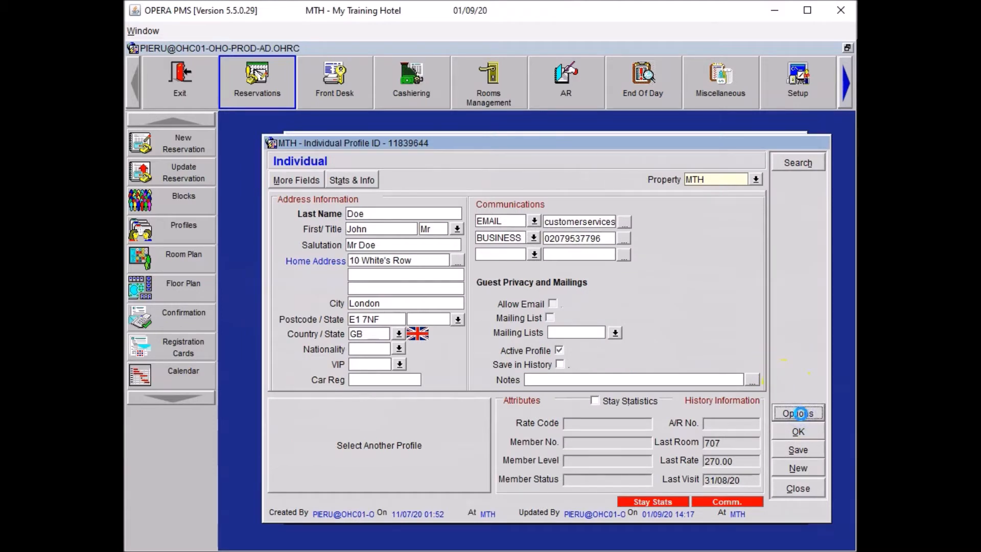
pyautogui.click(584, 337)
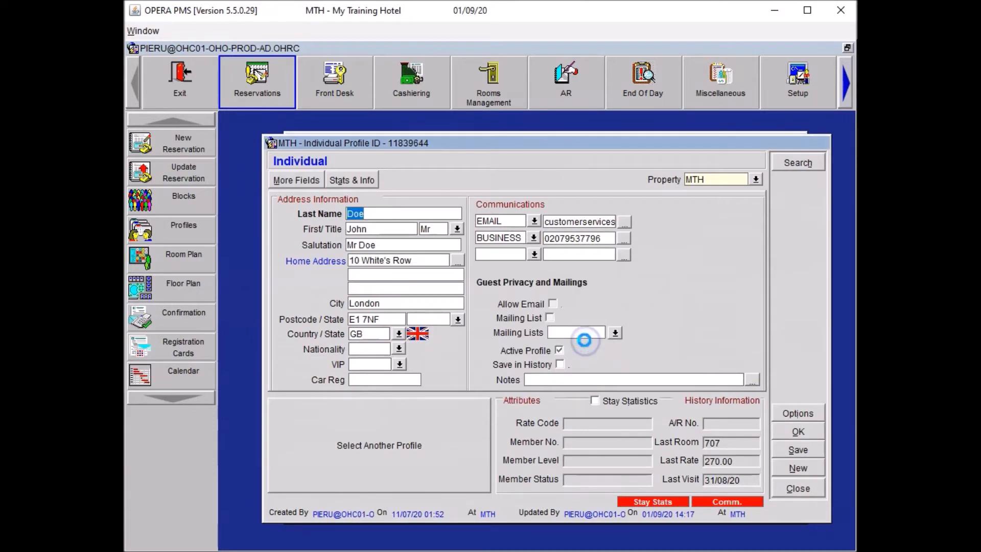
pyautogui.click(740, 216)
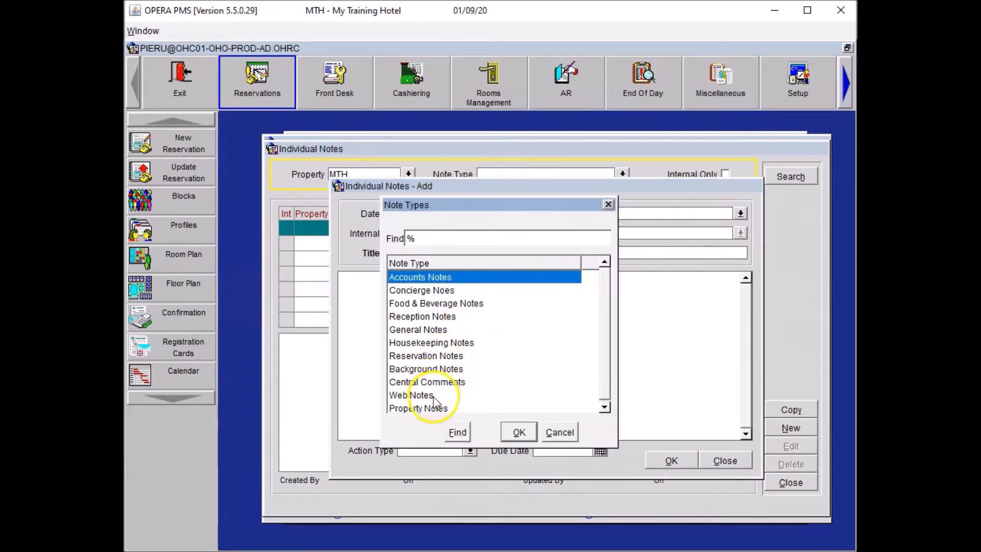
pyautogui.click(434, 290)
pyautogui.click(521, 432)
pyautogui.write('Magazine')
pyautogui.click(401, 357)
pyautogui.write('Please always arrange the Fickle Sticks Magazine for the guest arrival.')
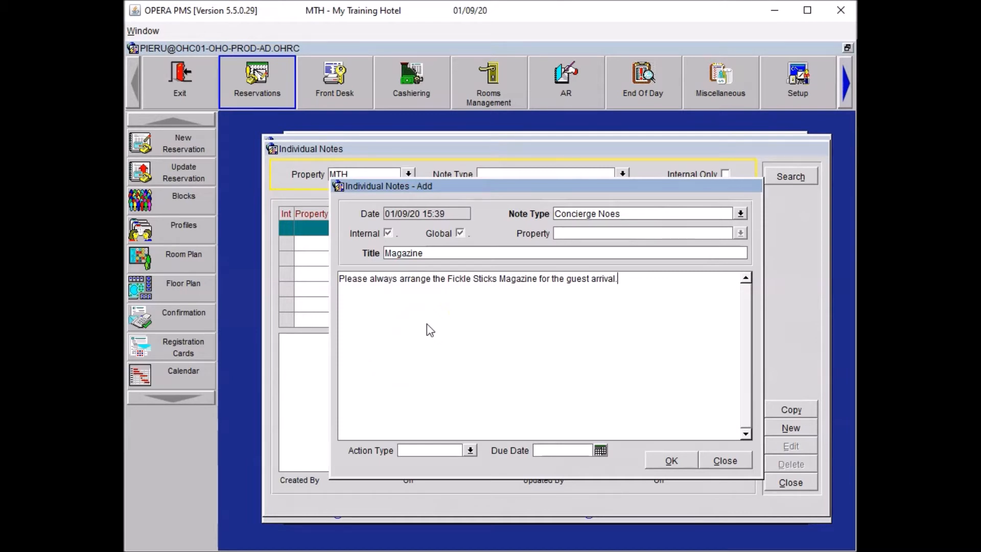
pyautogui.click(665, 461)
pyautogui.moveTo(566, 364); pyautogui.dragTo(305, 329)
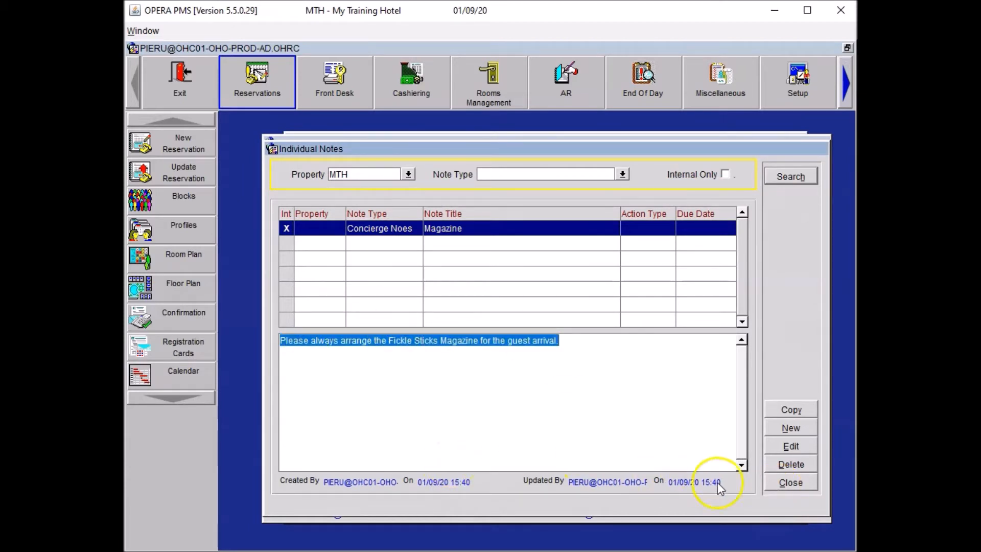
pyautogui.click(791, 484)
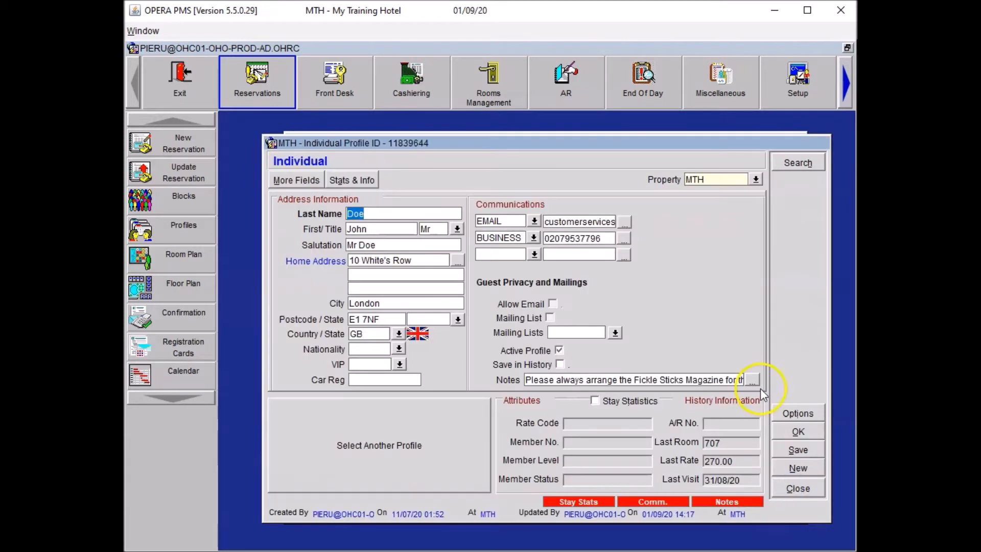
pyautogui.click(798, 432)
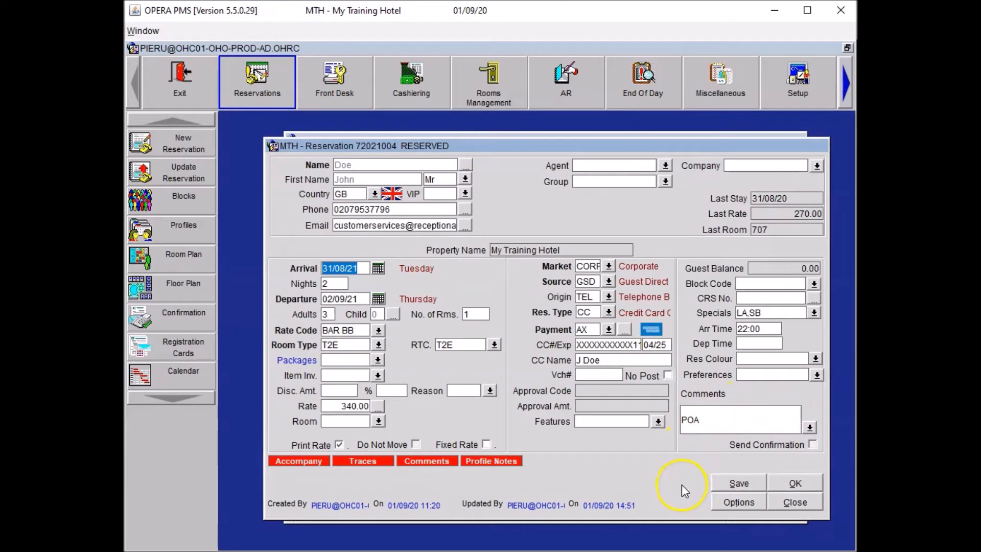
# Add a CON trace with the pasted magazine request, close Traces and Options, and save
pyautogui.click(736, 501)
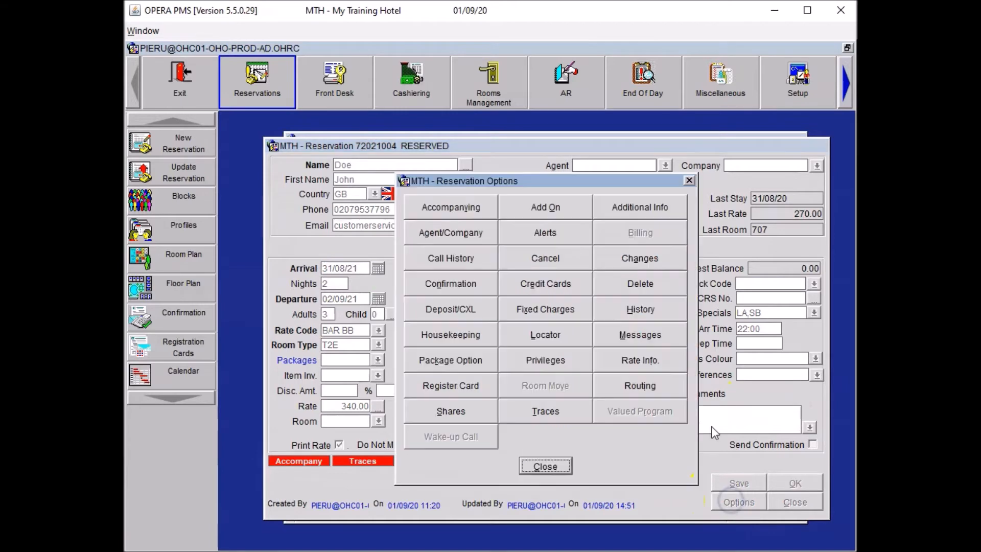
pyautogui.click(529, 412)
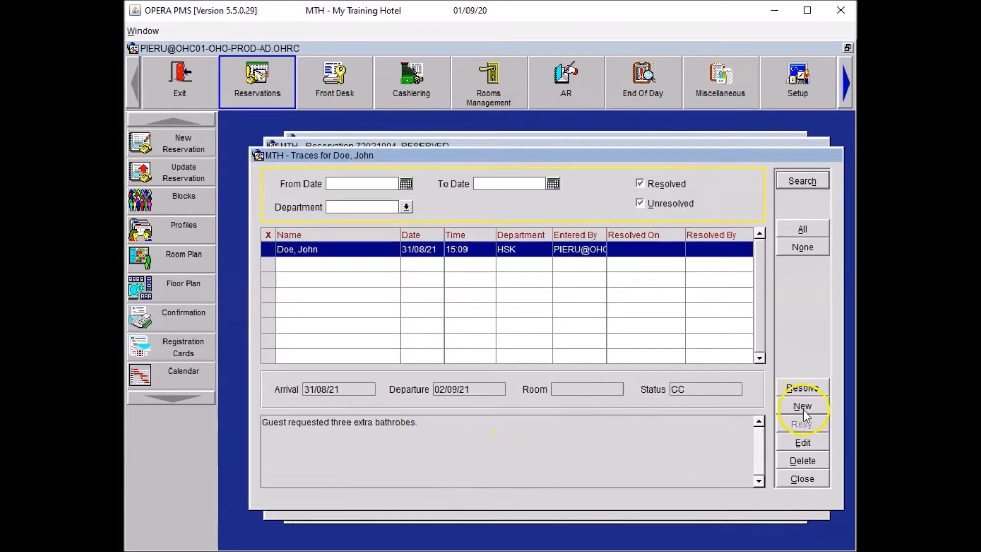
pyautogui.click(803, 408)
pyautogui.click(467, 376)
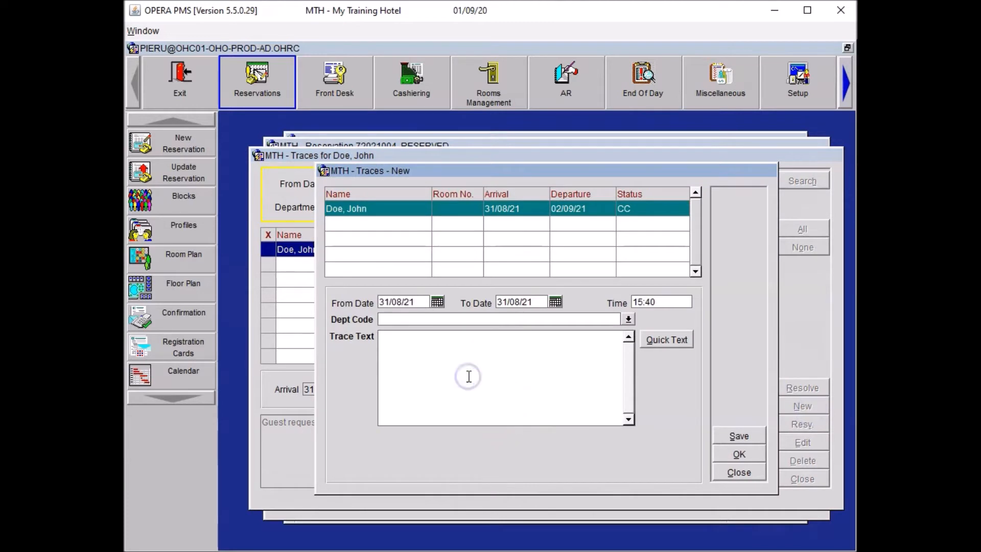
pyautogui.write('Please always arrange the Fickle Sticks Magazine for the guest arrival.')
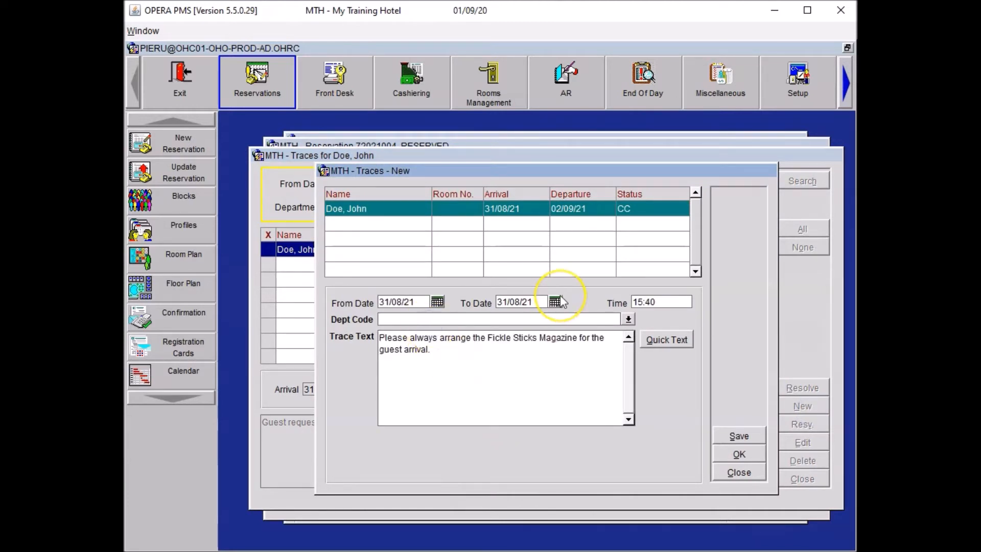
pyautogui.write('CON')
pyautogui.click(737, 455)
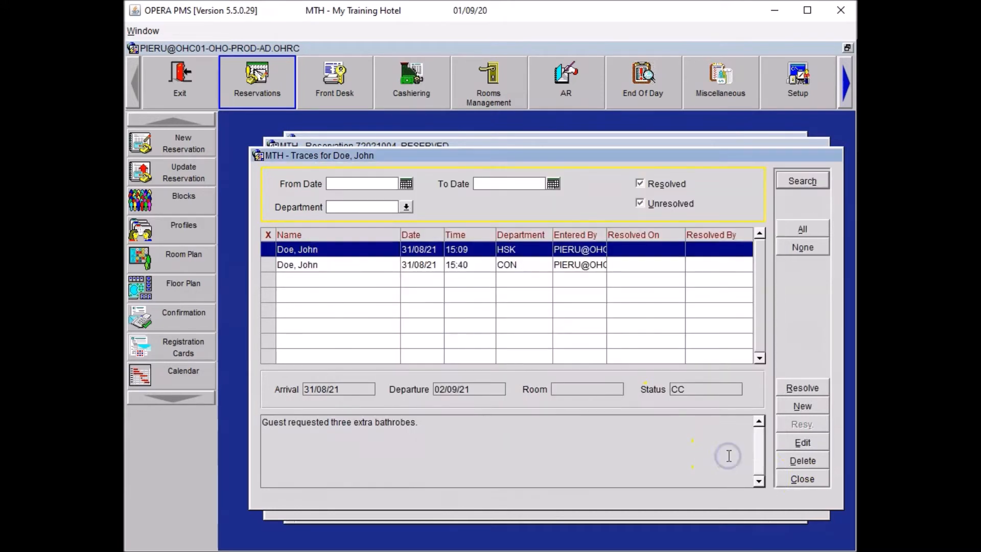
pyautogui.click(801, 481)
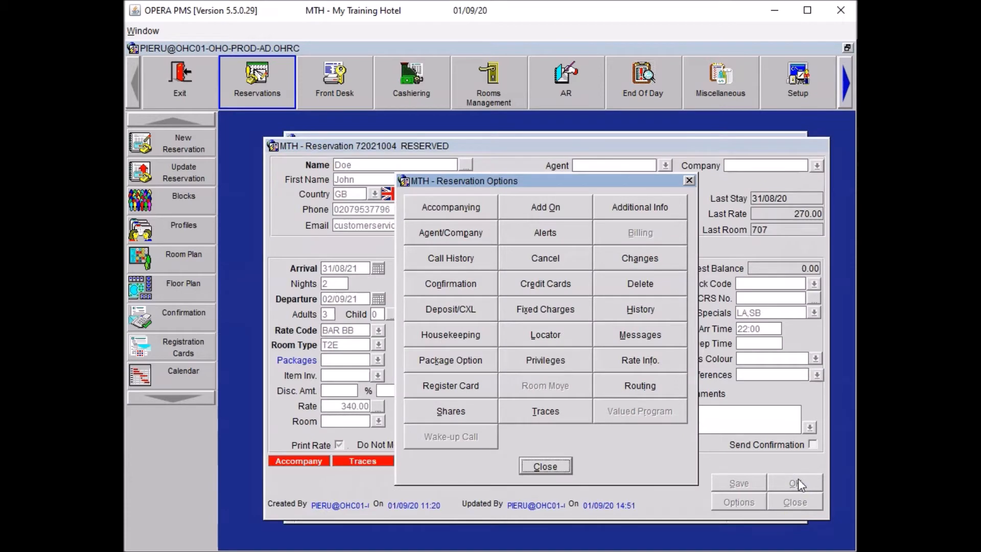
pyautogui.click(551, 475)
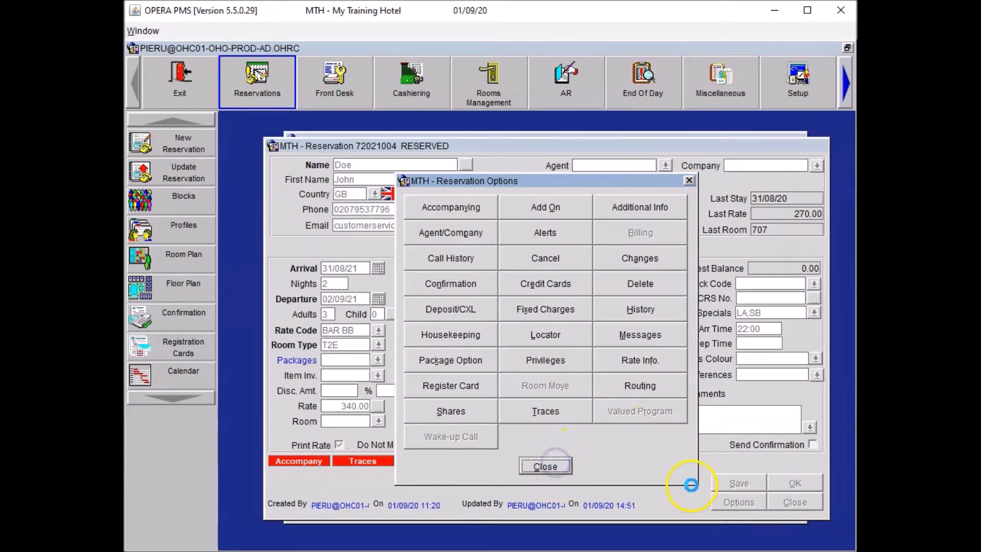
pyautogui.click(722, 479)
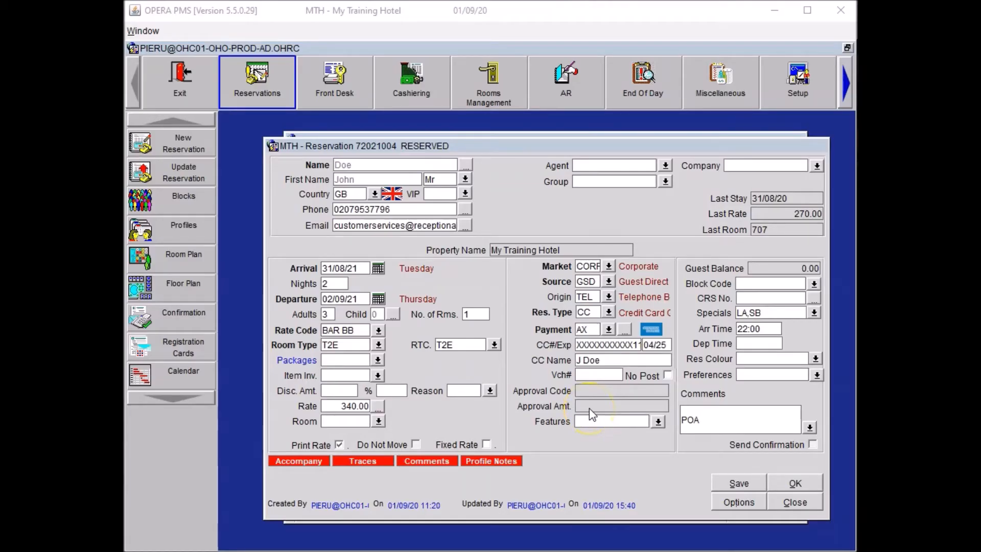
# Add the HF (High Floor) room feature and attach it to the profile
pyautogui.click(658, 422)
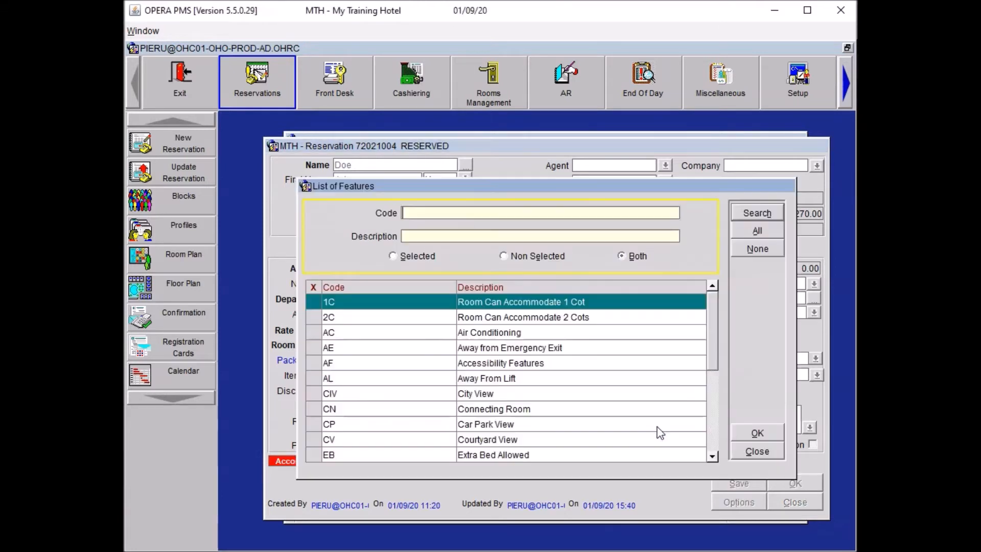
pyautogui.click(716, 402)
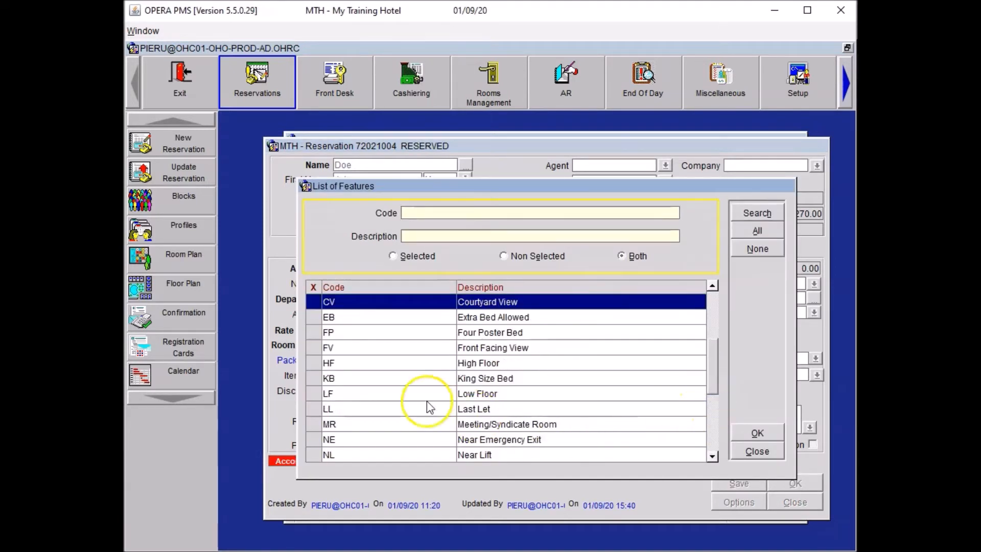
pyautogui.click(311, 364)
pyautogui.click(755, 433)
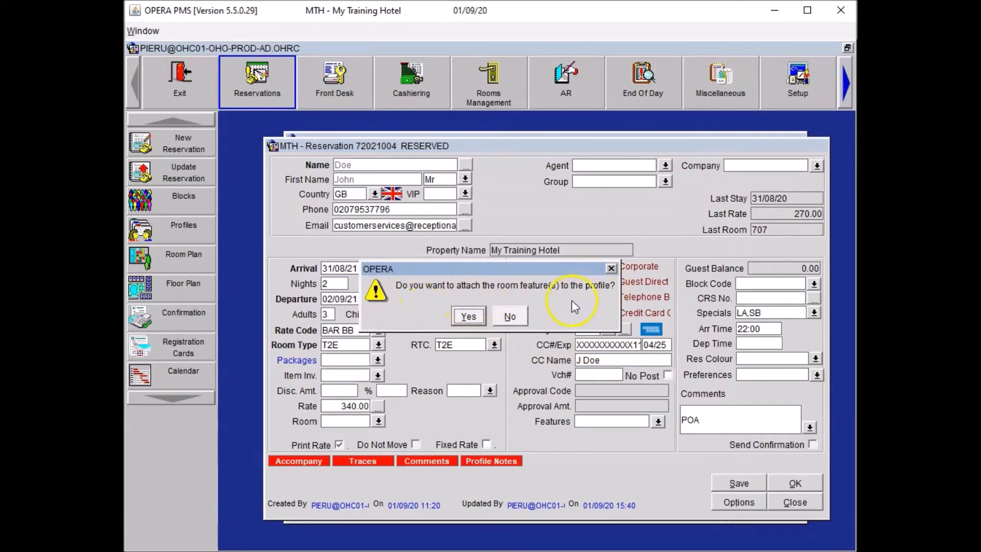
pyautogui.click(468, 316)
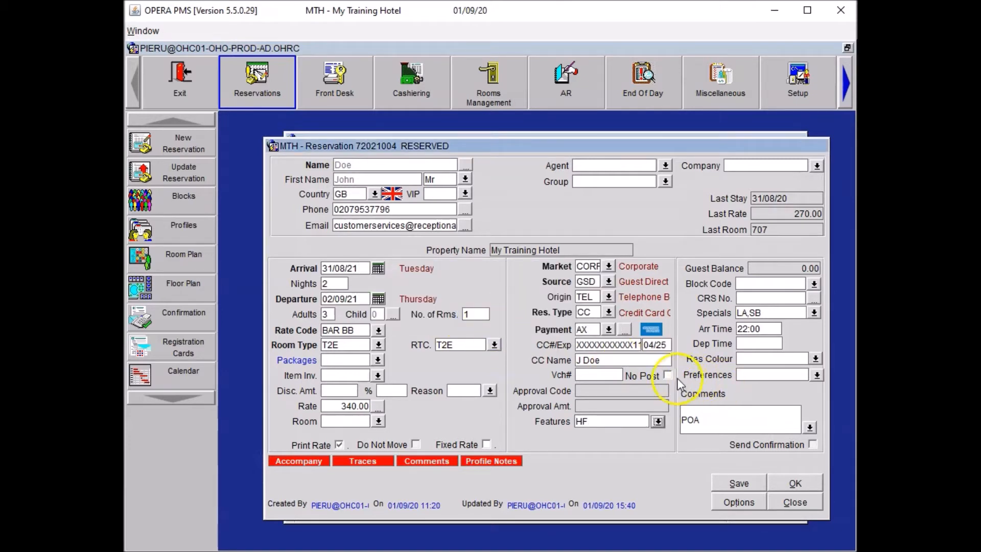
# Add the NS Non-Smoking Room preference, attach it to the profile, and save the reservation
pyautogui.click(816, 375)
pyautogui.click(344, 309)
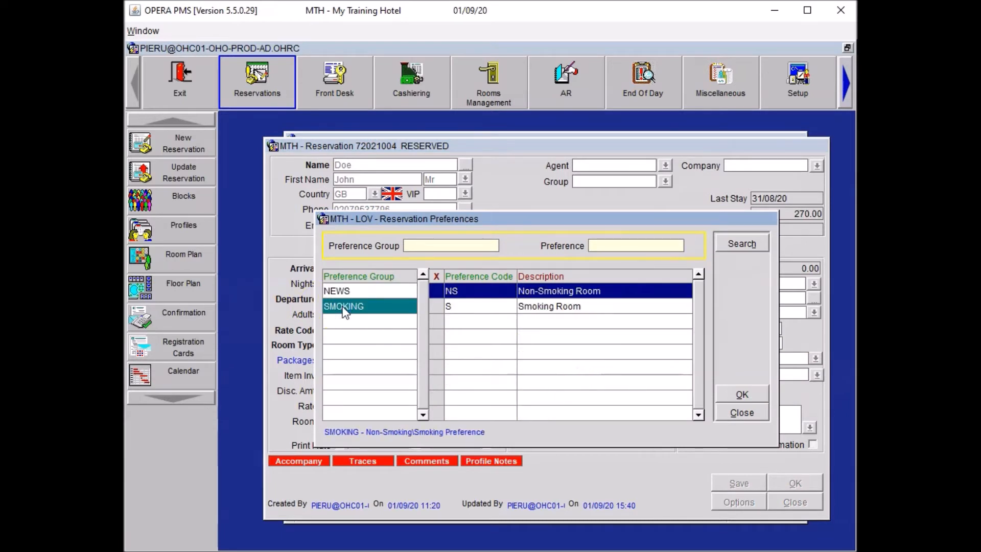
pyautogui.click(436, 291)
pyautogui.click(744, 394)
pyautogui.click(472, 317)
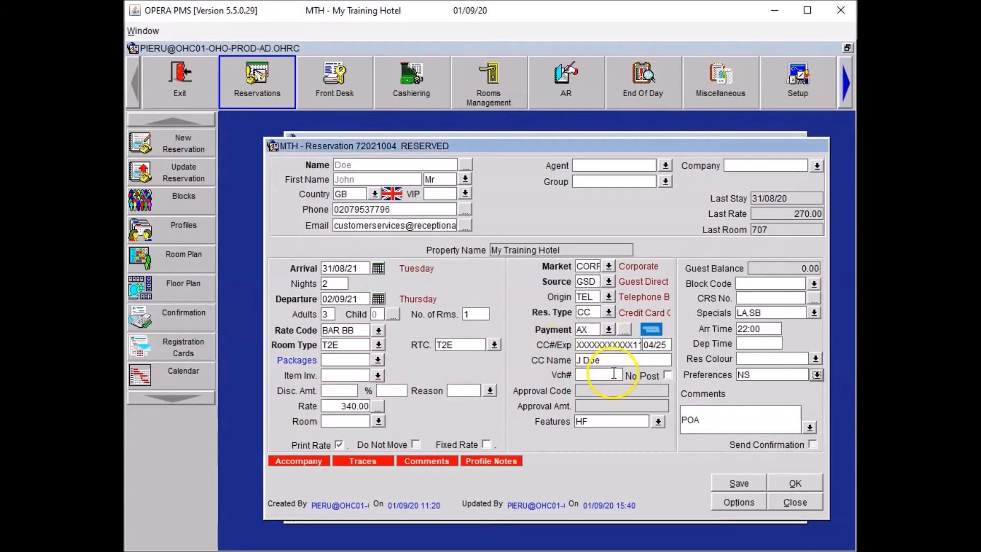
pyautogui.click(735, 481)
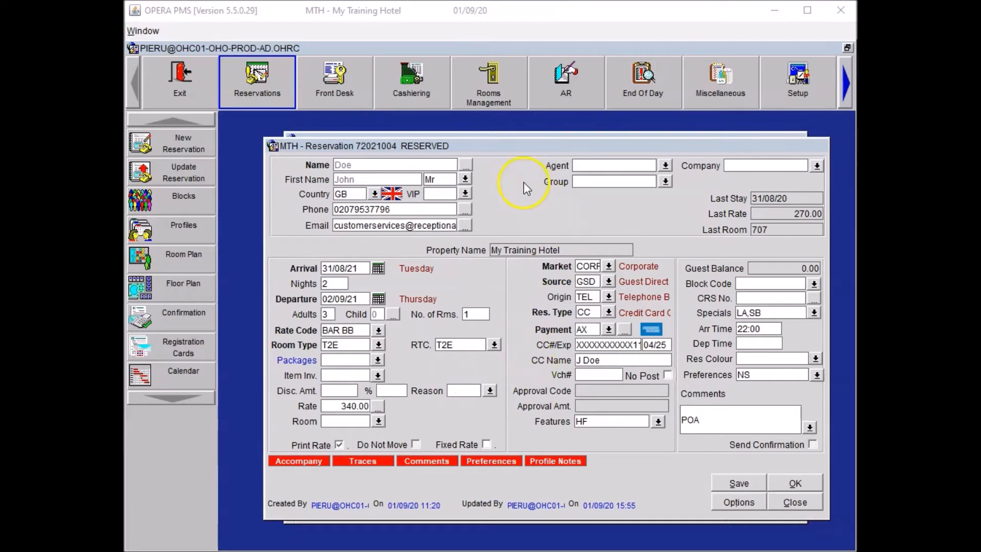
# Reopen the guest profile's notes and start a new note of type General Notes
pyautogui.click(466, 165)
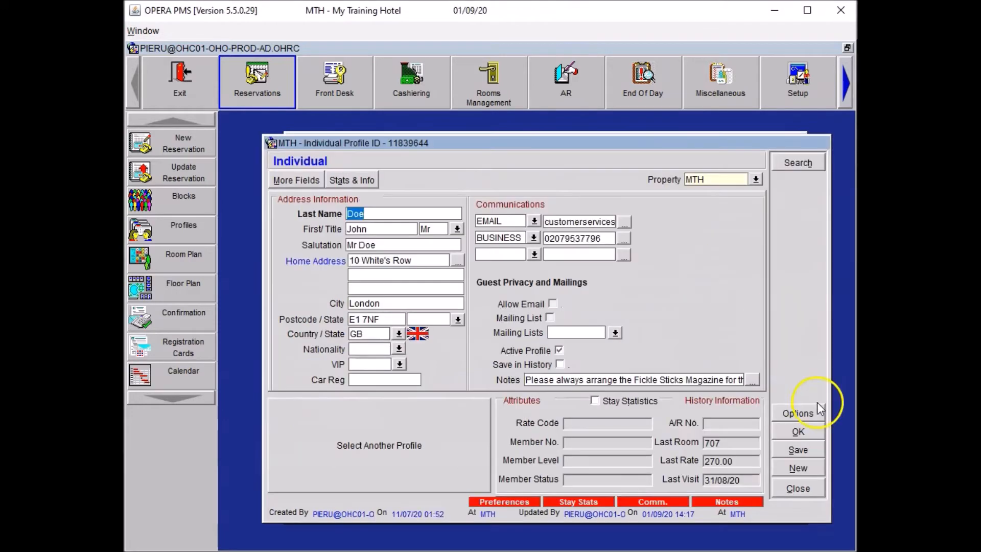
pyautogui.click(802, 415)
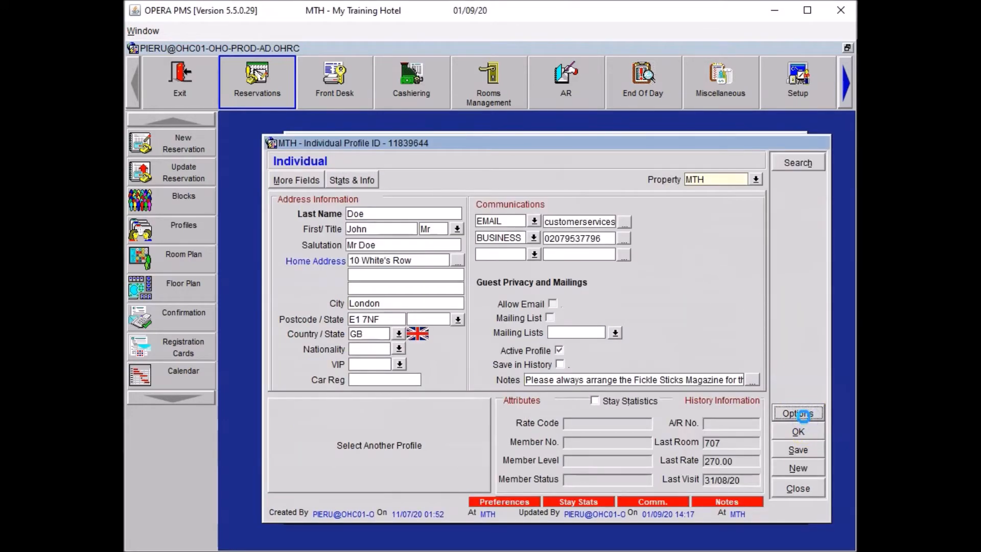
pyautogui.click(580, 344)
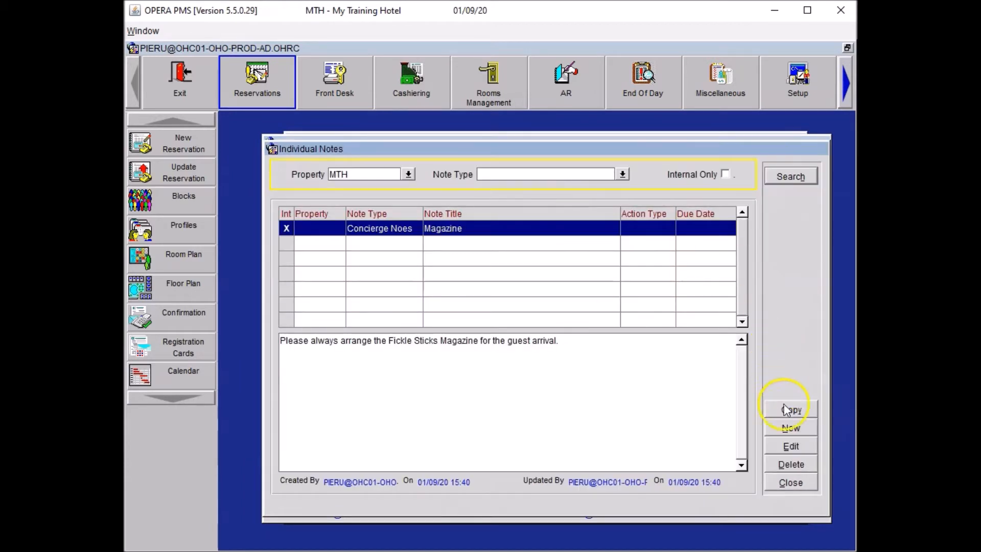
pyautogui.click(790, 427)
pyautogui.click(740, 213)
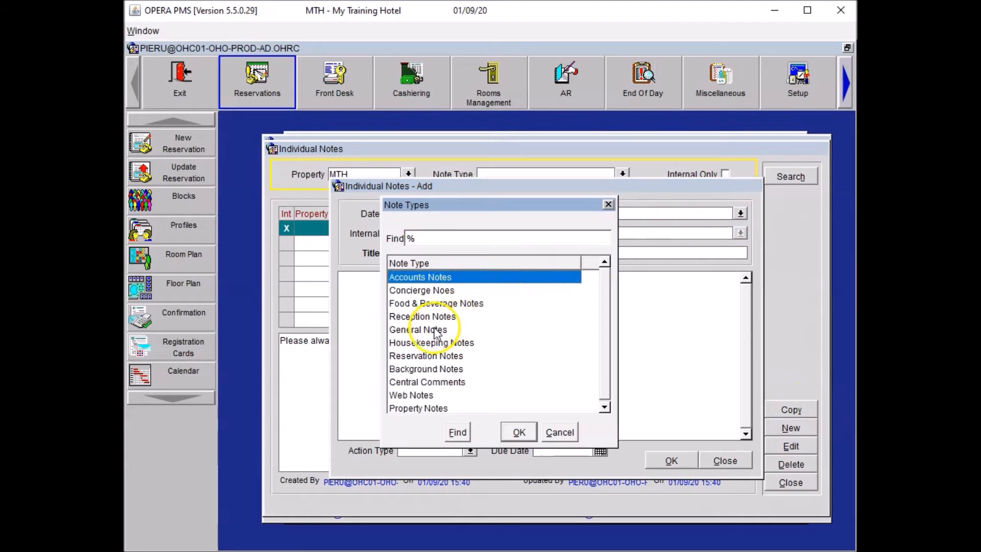
pyautogui.click(430, 329)
pyautogui.click(517, 432)
# Title the note 'Addressed as', add its first-name text, save it, and close the profile
pyautogui.click(442, 254)
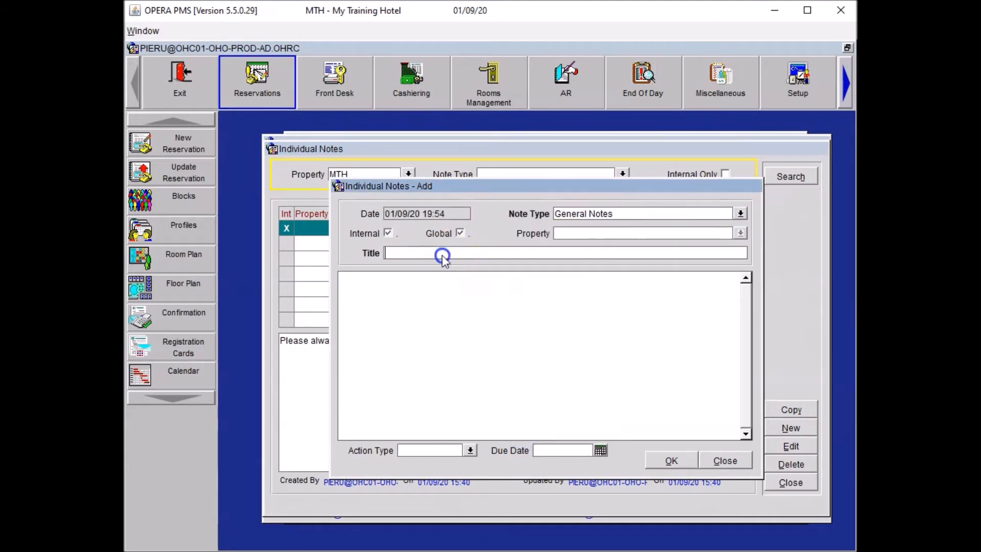
pyautogui.write('Addressed as')
pyautogui.click(407, 440)
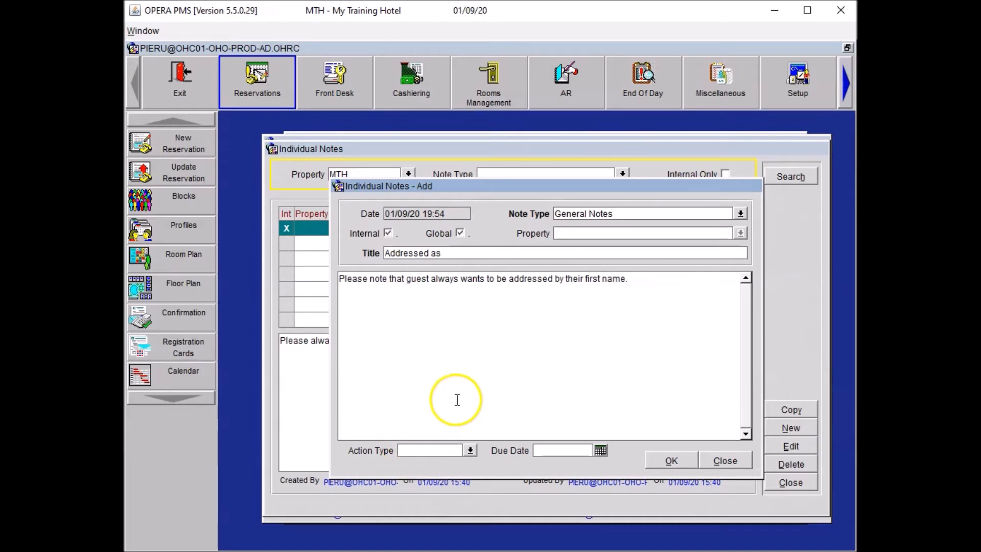
pyautogui.moveTo(648, 276); pyautogui.dragTo(355, 260)
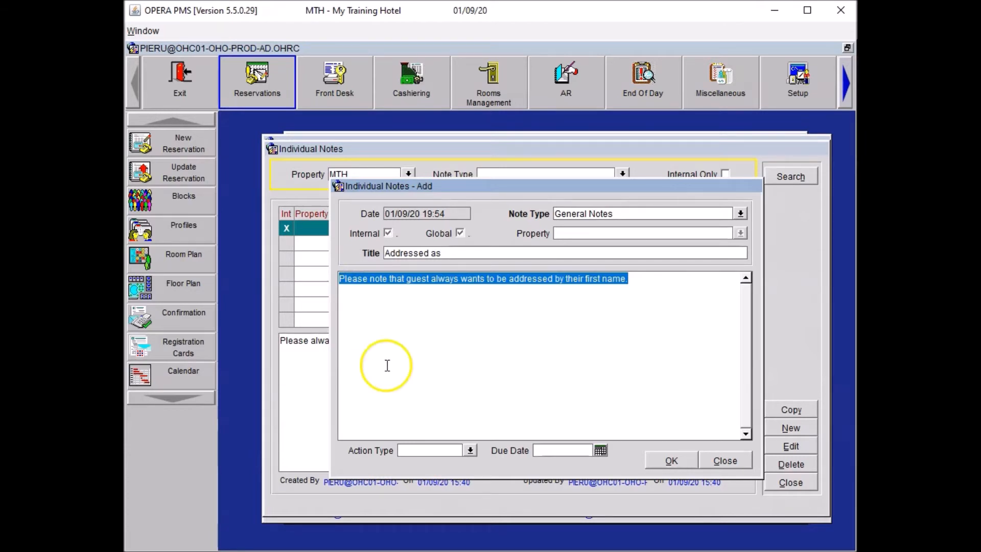
pyautogui.click(670, 462)
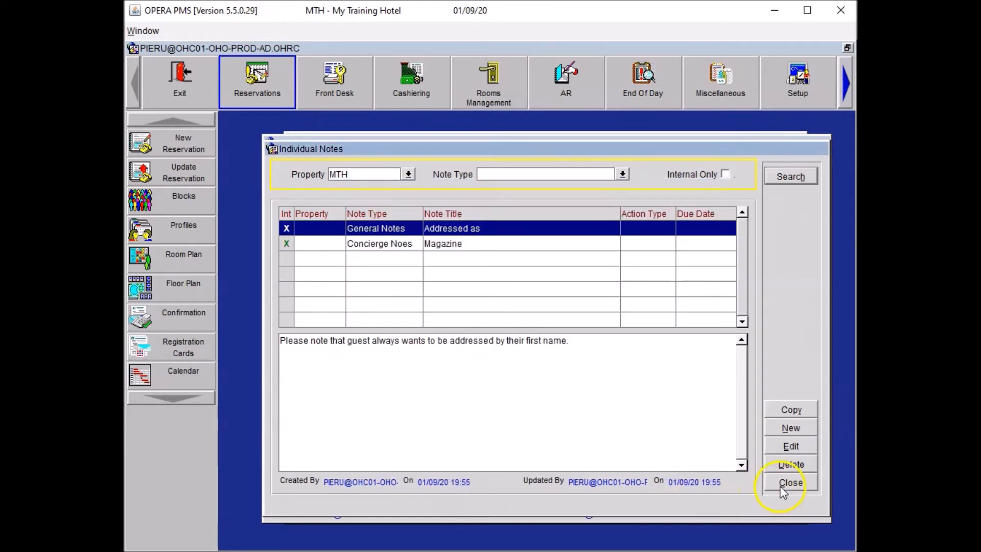
pyautogui.click(782, 484)
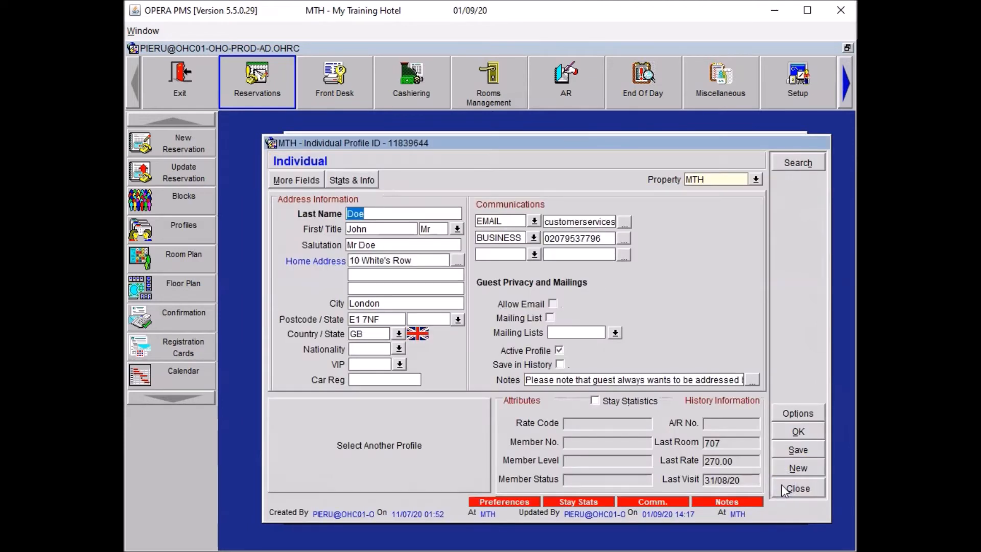
pyautogui.click(797, 433)
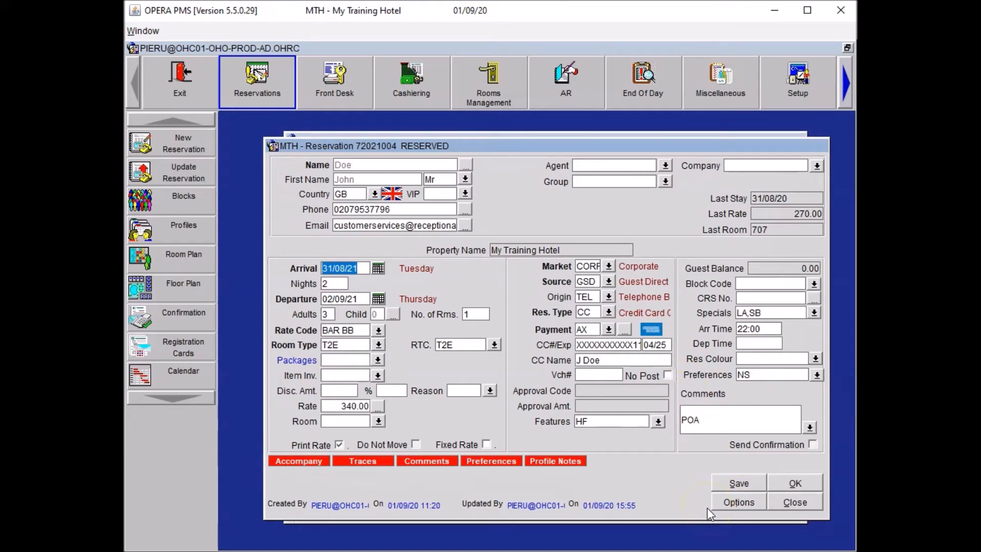
# Add a GRT alert for the Reservation area with the address-by-first-name reminder as its description
pyautogui.click(736, 502)
pyautogui.click(553, 237)
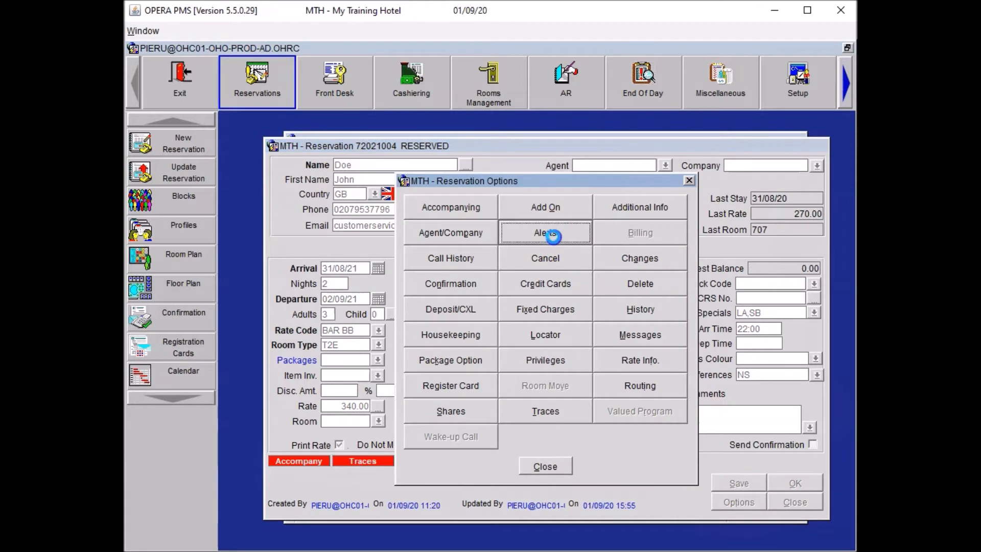
pyautogui.click(498, 272)
pyautogui.click(146, 251)
pyautogui.click(379, 356)
pyautogui.click(450, 295)
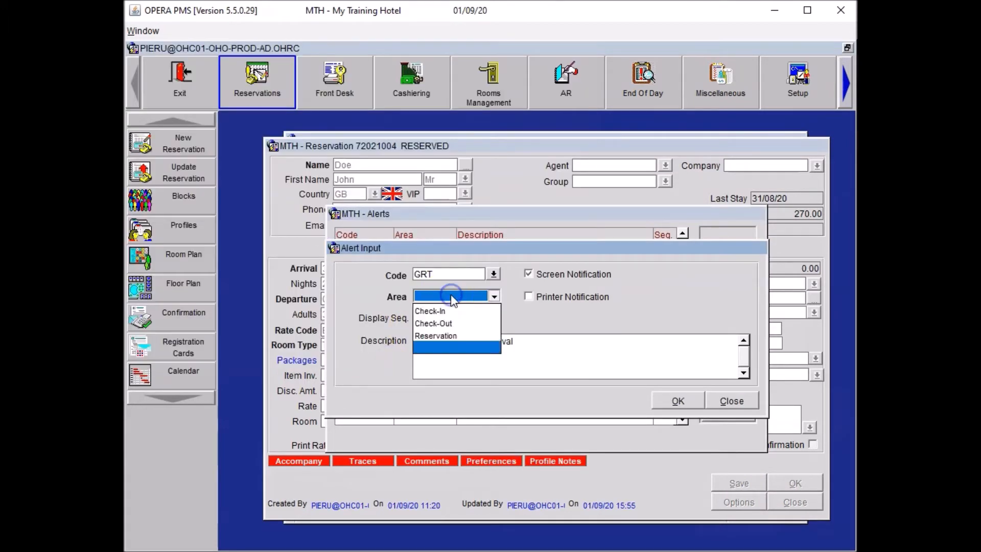
pyautogui.click(475, 335)
pyautogui.click(527, 345)
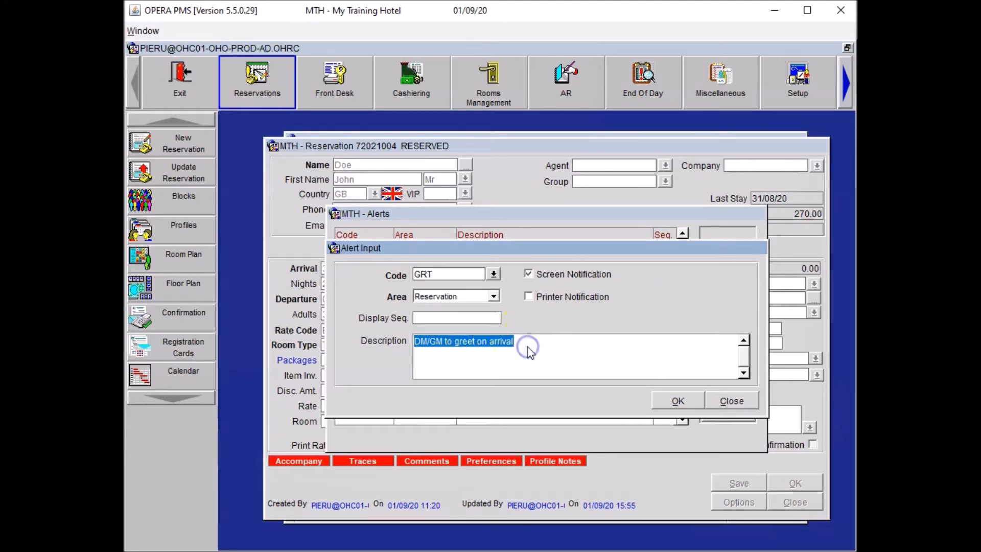
pyautogui.write('Please note that guest always wants to be addressed by their first name.')
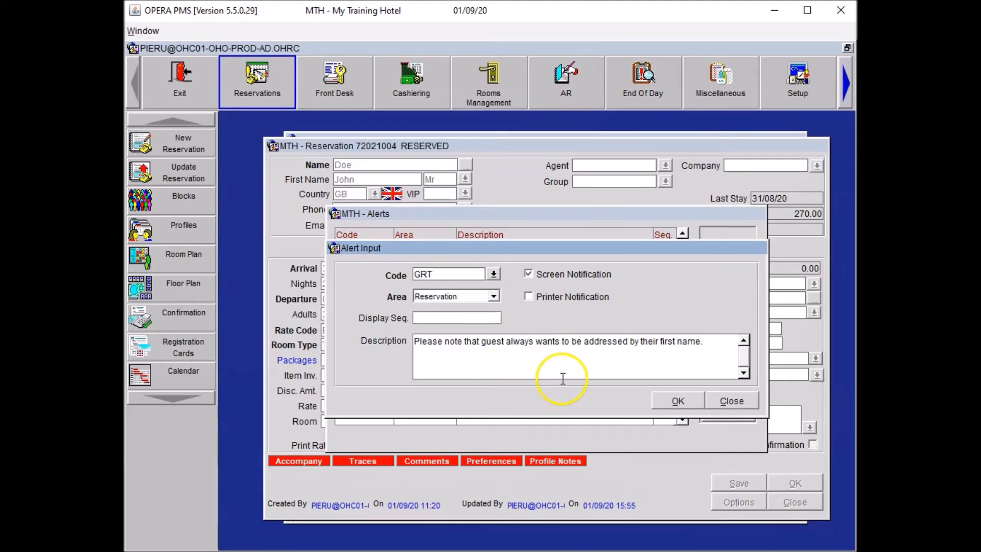
pyautogui.click(668, 401)
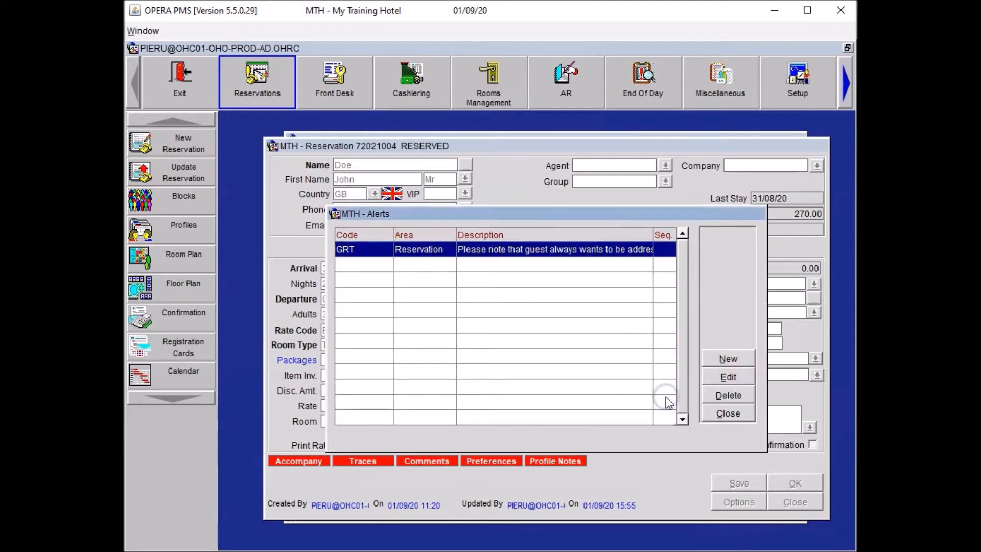
# Close the alerts and reservation options, then save the reservation
pyautogui.click(724, 415)
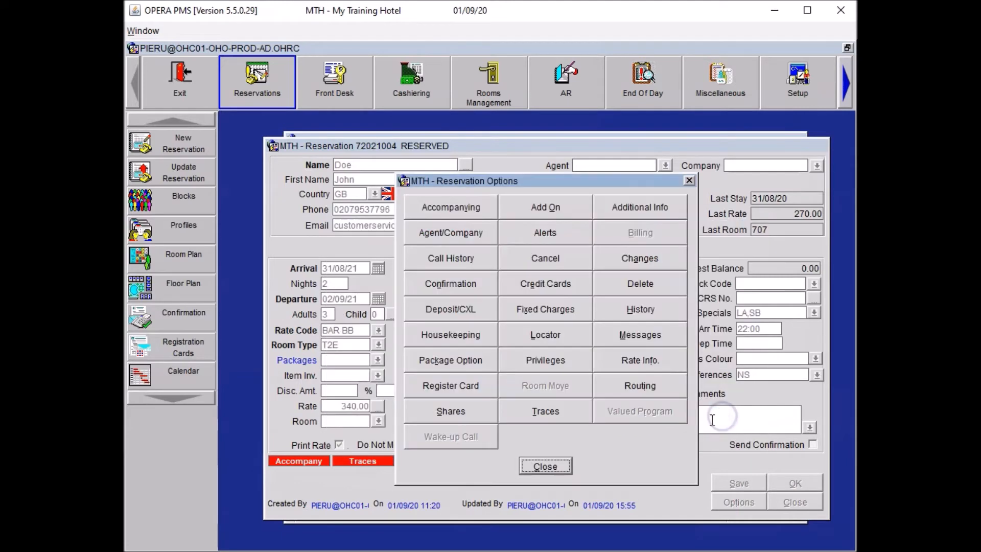
pyautogui.click(560, 467)
pyautogui.click(728, 476)
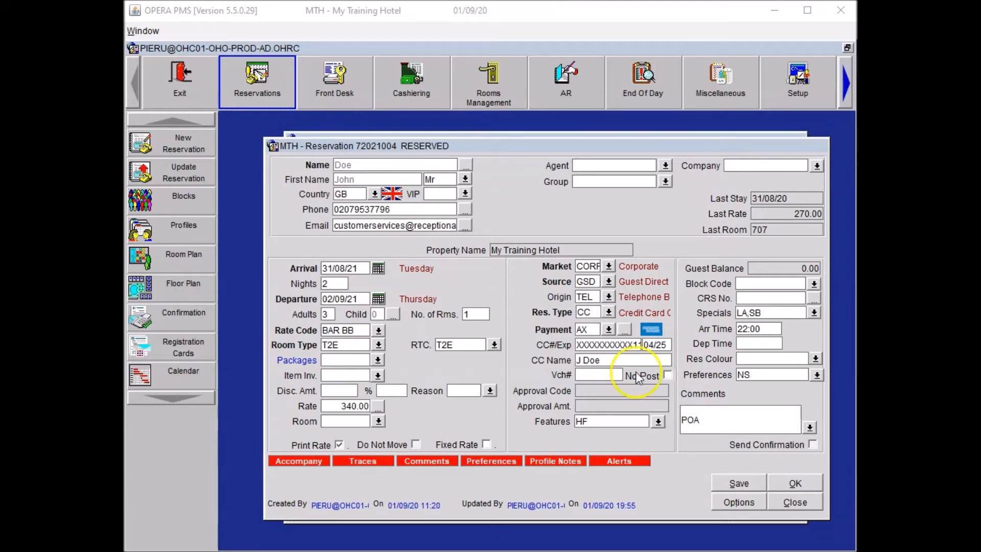
# Start a routing instruction to billing window 2 and select the BB Bed and Breakfast code
pyautogui.click(738, 504)
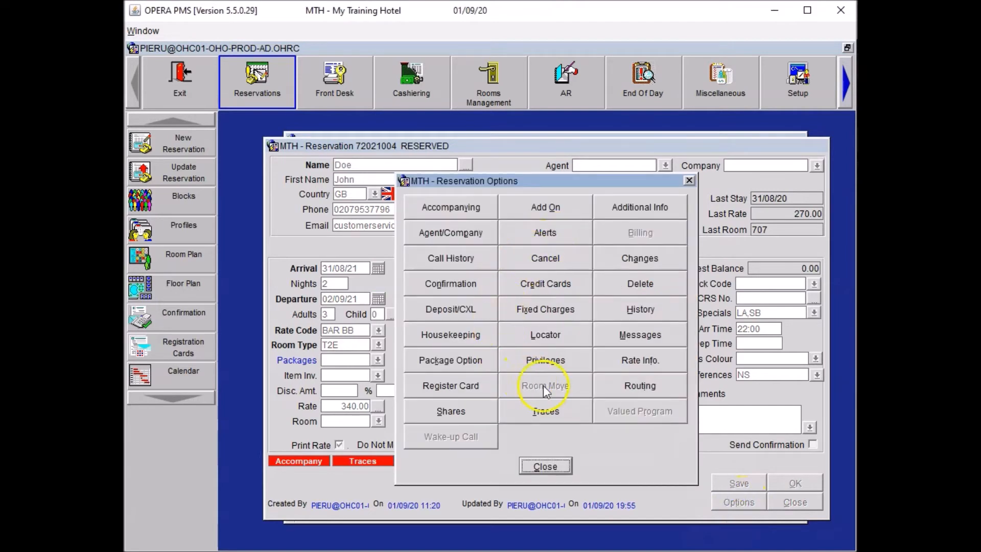
pyautogui.click(641, 387)
pyautogui.click(505, 183)
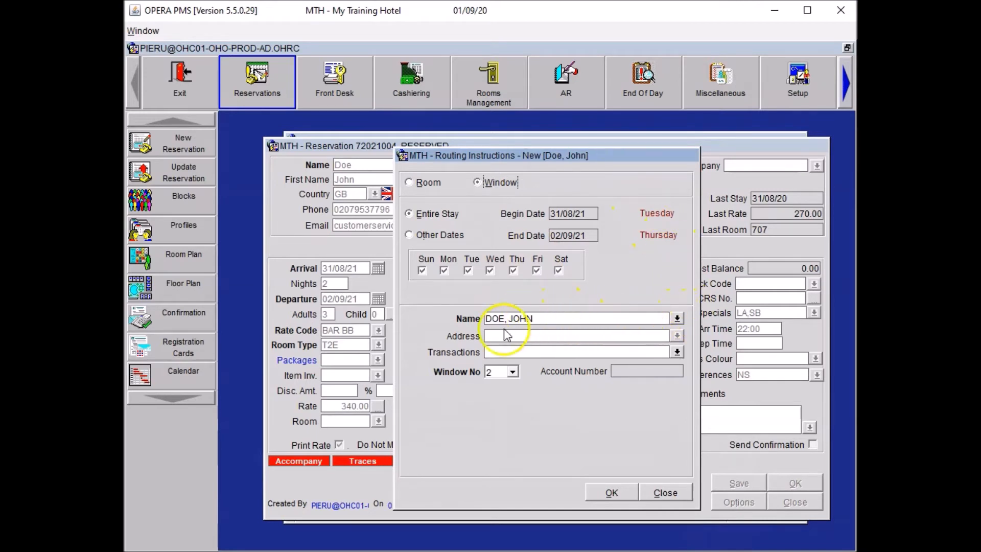
pyautogui.click(681, 353)
pyautogui.moveTo(479, 133); pyautogui.dragTo(560, 128)
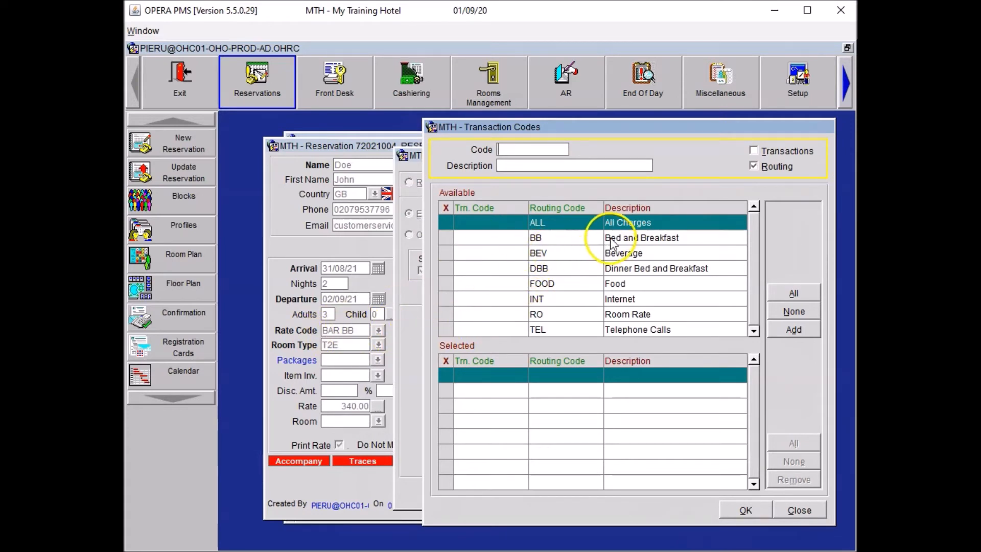
pyautogui.click(446, 238)
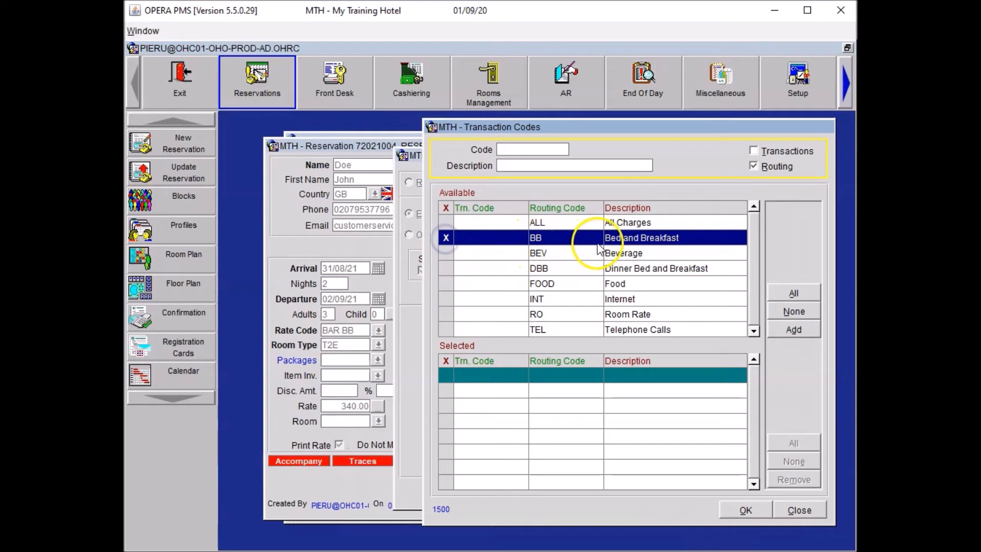
pyautogui.doubleClick(613, 239)
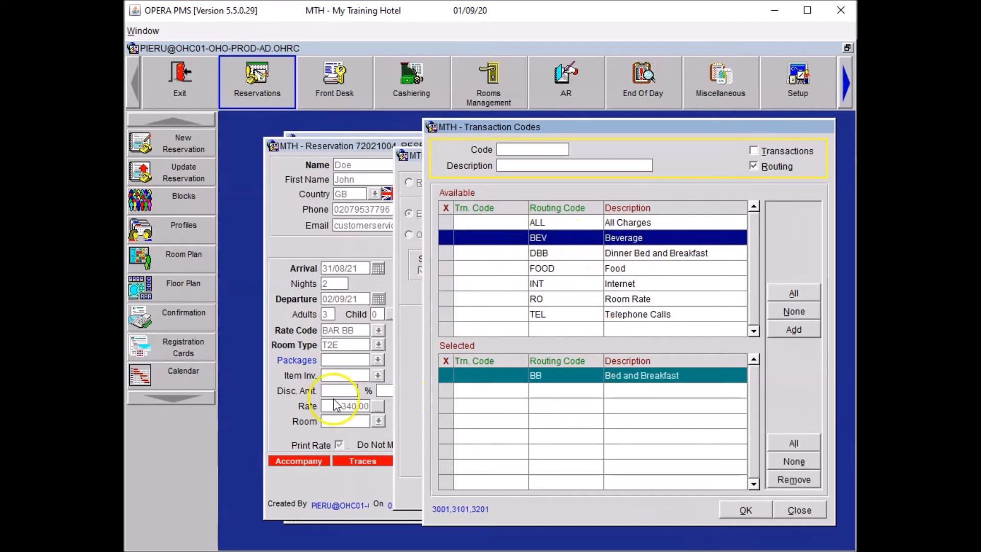
pyautogui.click(685, 269)
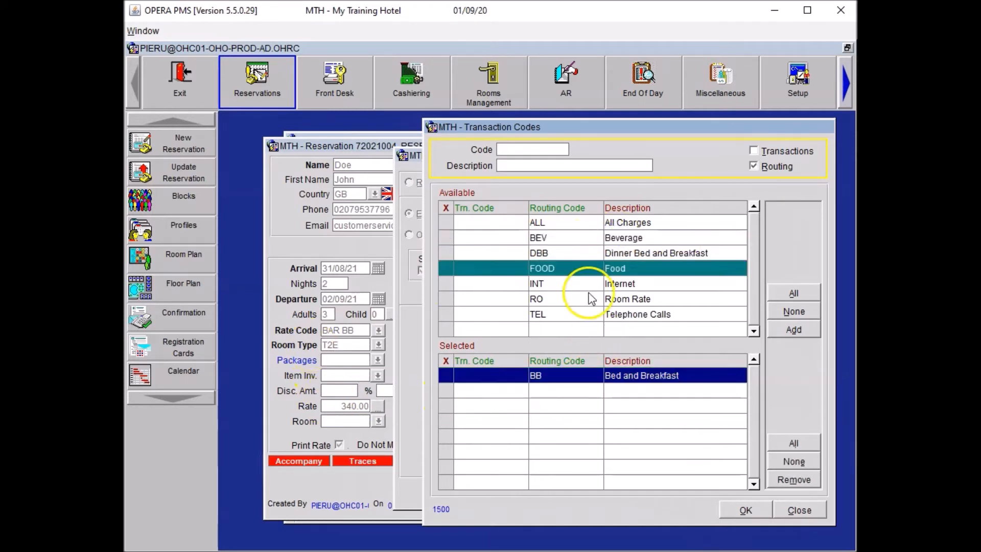
# Add transaction codes 2201 Restaurant Dinner Food and 3201 Restaurant Dinner Bev to the routing
pyautogui.click(768, 149)
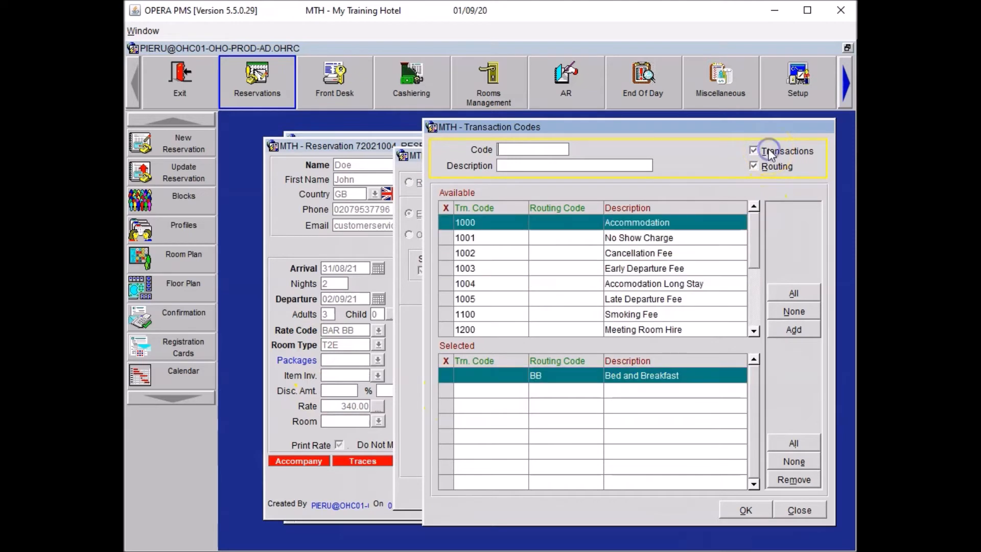
pyautogui.click(757, 301)
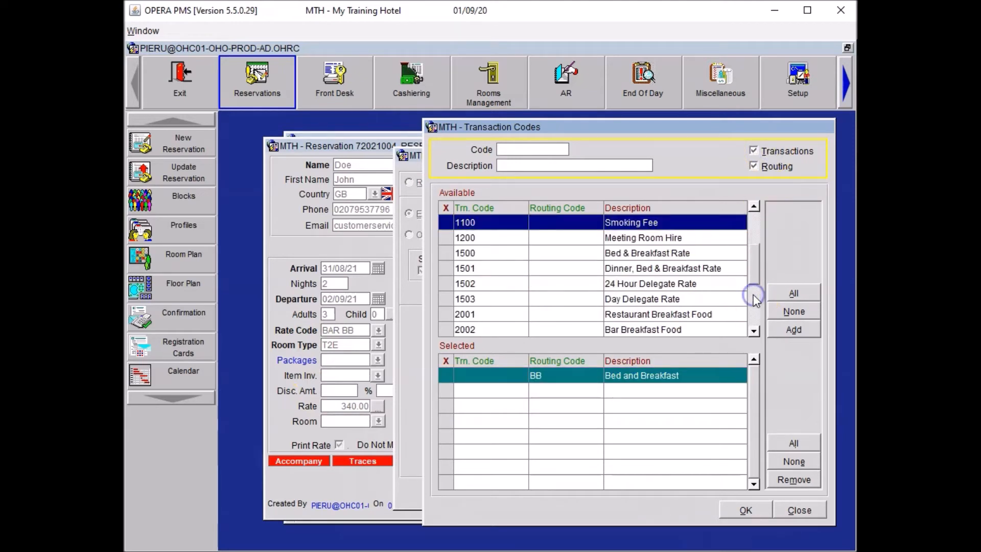
pyautogui.click(758, 307)
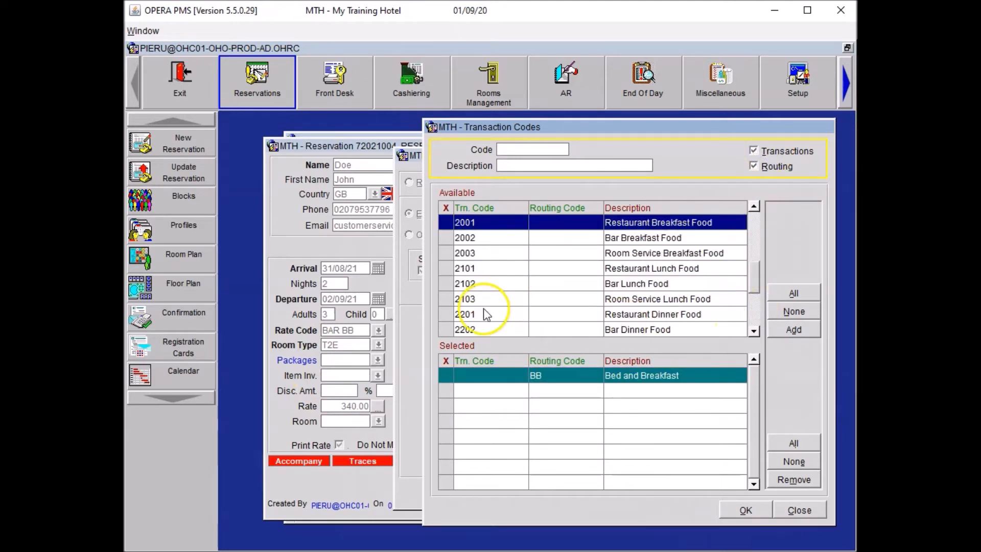
pyautogui.click(448, 313)
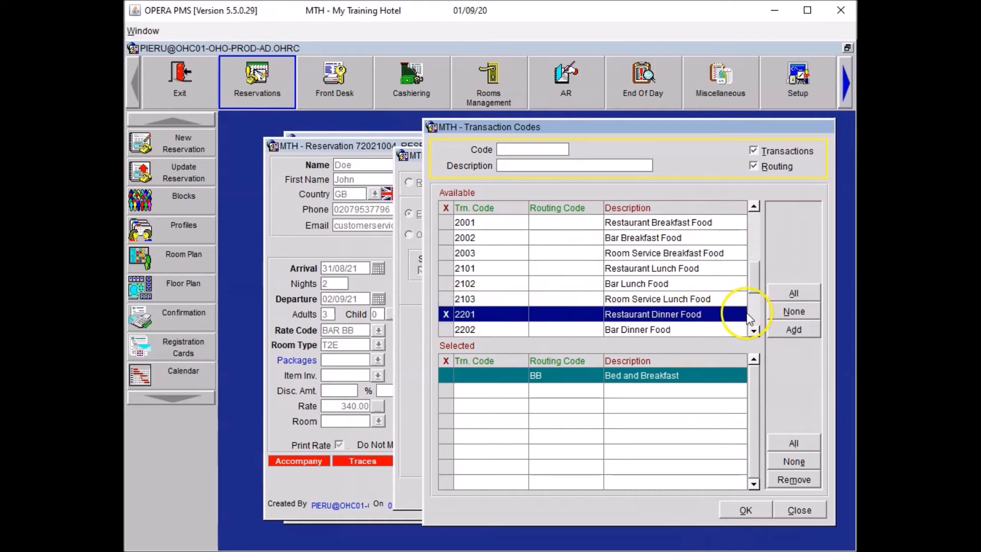
pyautogui.click(754, 309)
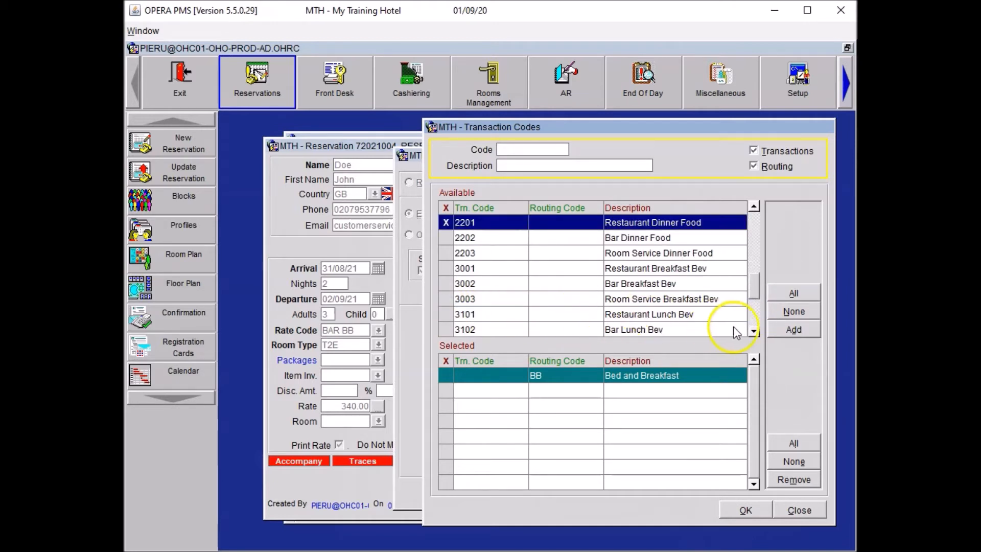
pyautogui.click(754, 319)
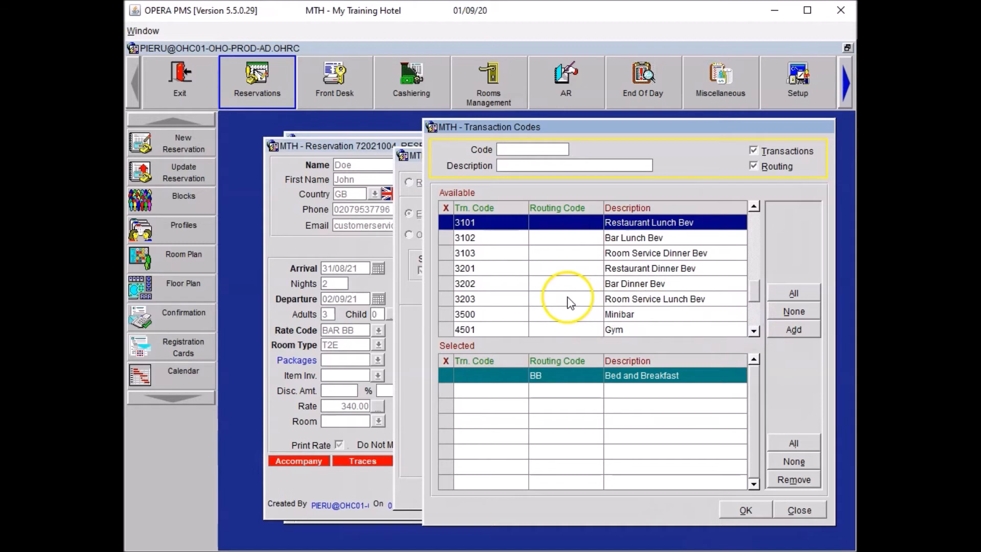
pyautogui.click(451, 268)
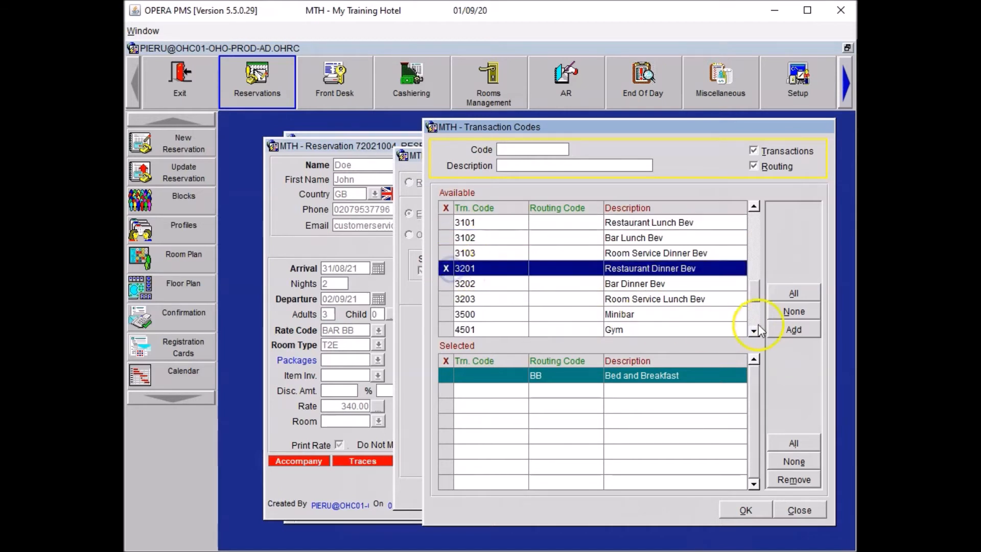
pyautogui.click(794, 330)
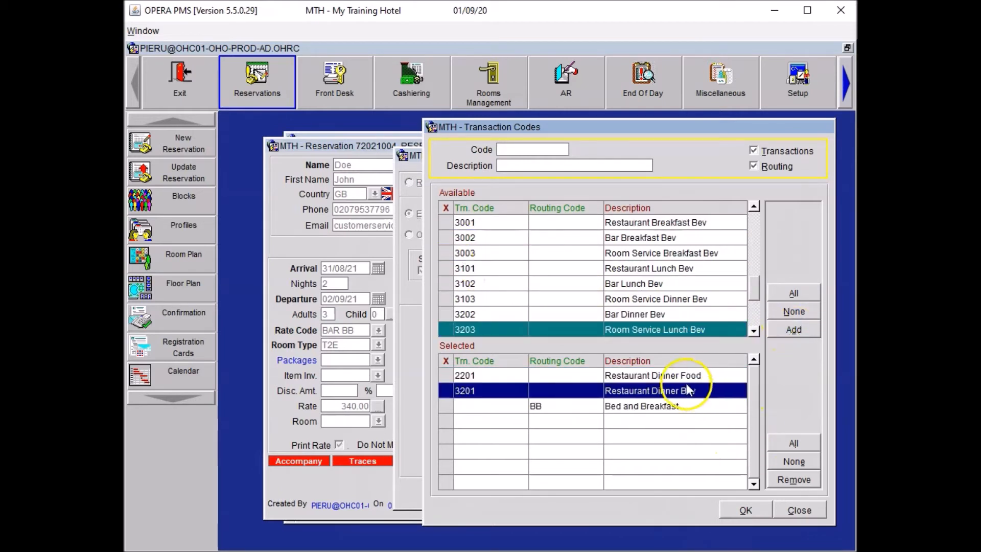
# Confirm and save the window 2 routing instruction for the whole stay
pyautogui.click(744, 511)
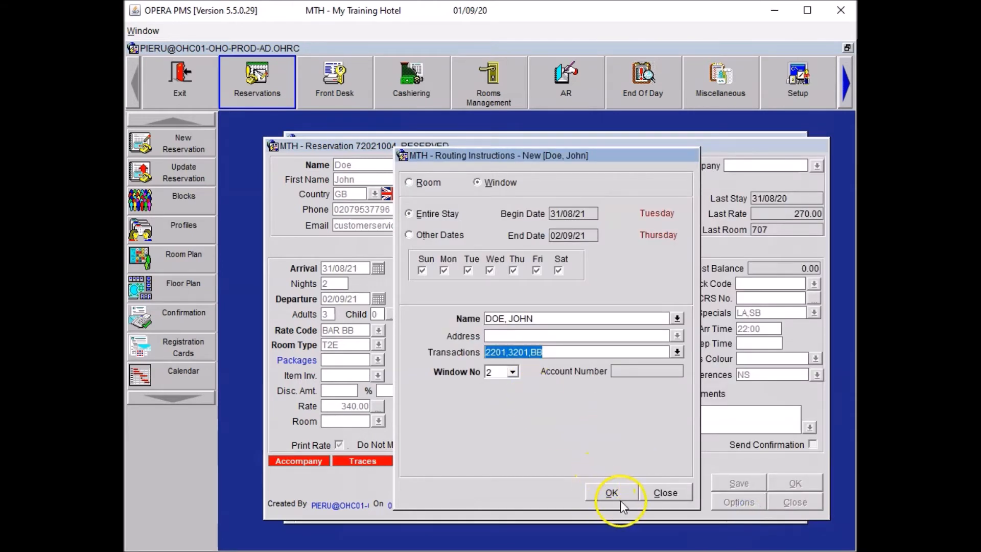
pyautogui.click(621, 504)
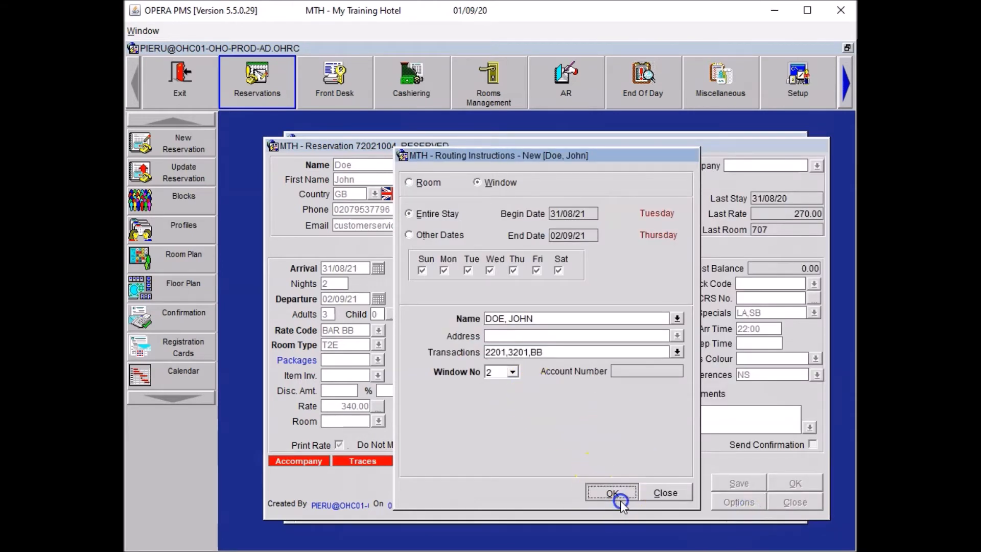
pyautogui.click(620, 501)
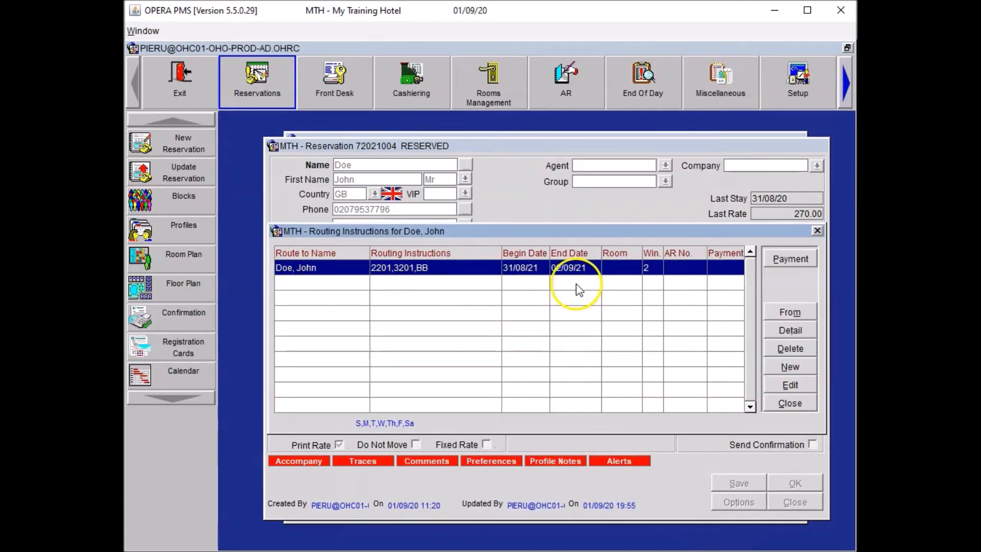
# Add an MC card for window 2 with the card number, expiry 0425 and authorisation rule 2
pyautogui.click(799, 264)
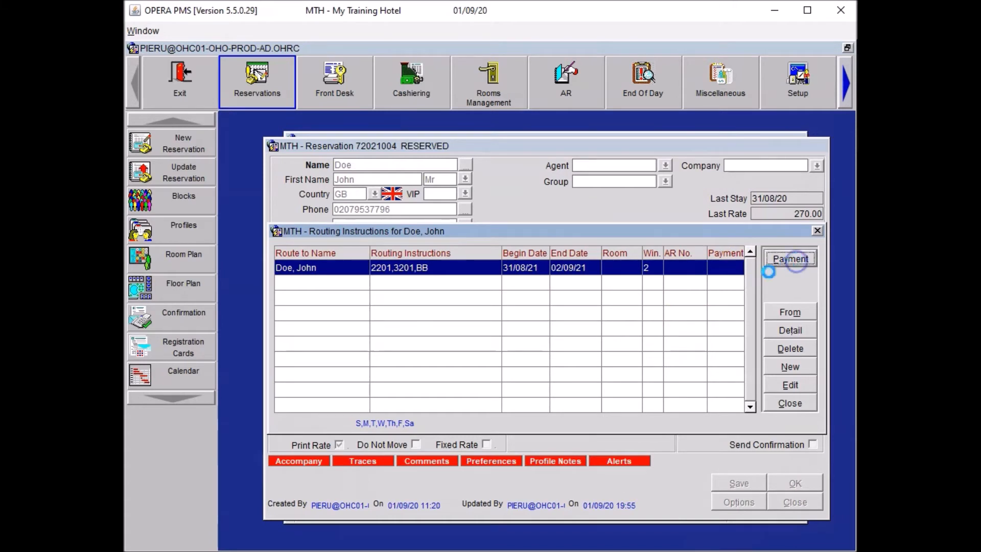
pyautogui.click(332, 291)
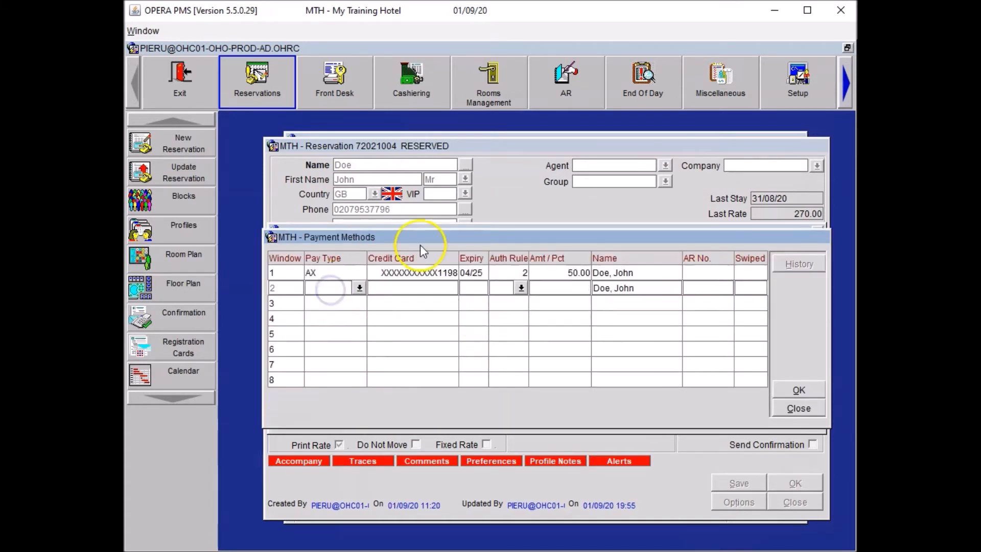
pyautogui.write('MC')
pyautogui.press('Tab')
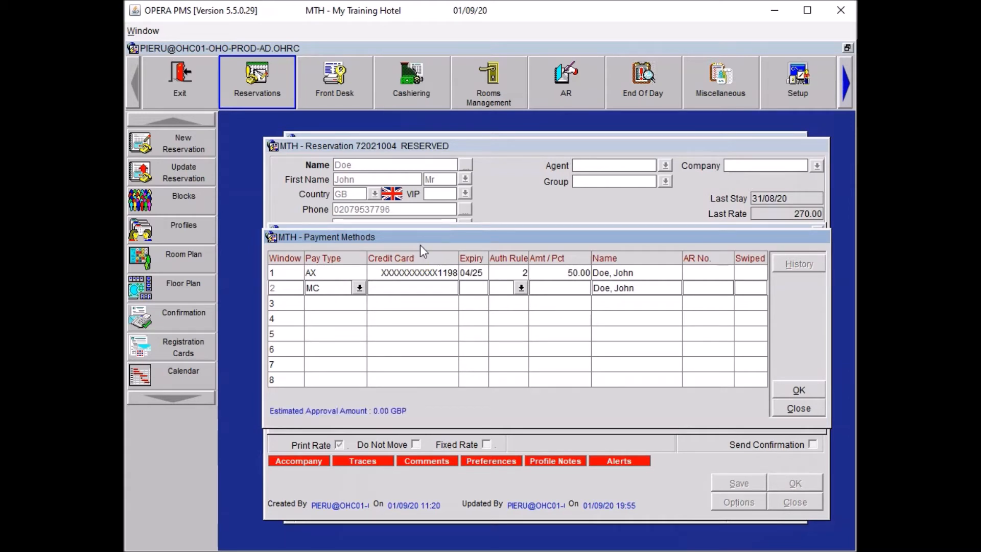
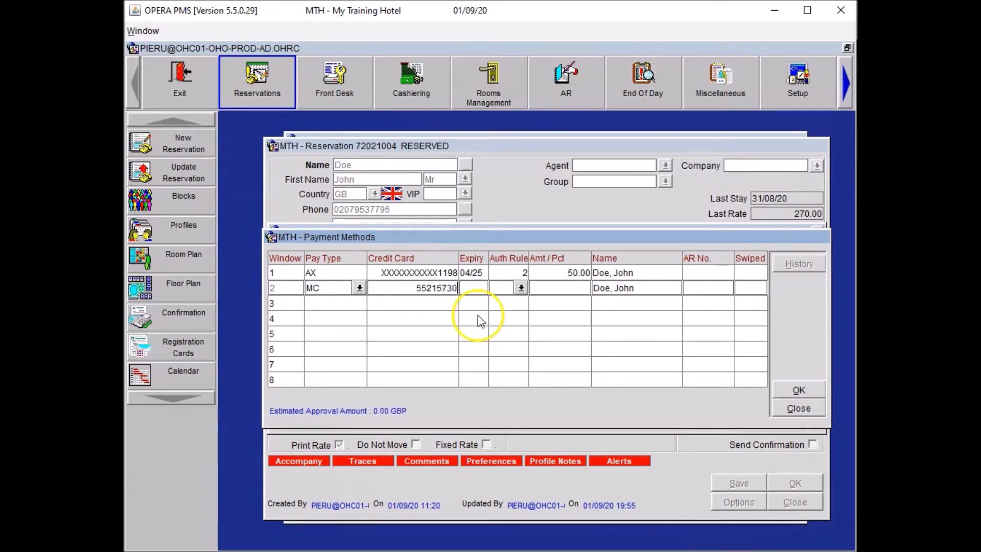
pyautogui.press('Tab')
pyautogui.write('0425')
pyautogui.press('Tab')
pyautogui.write('2')
pyautogui.press('Tab')
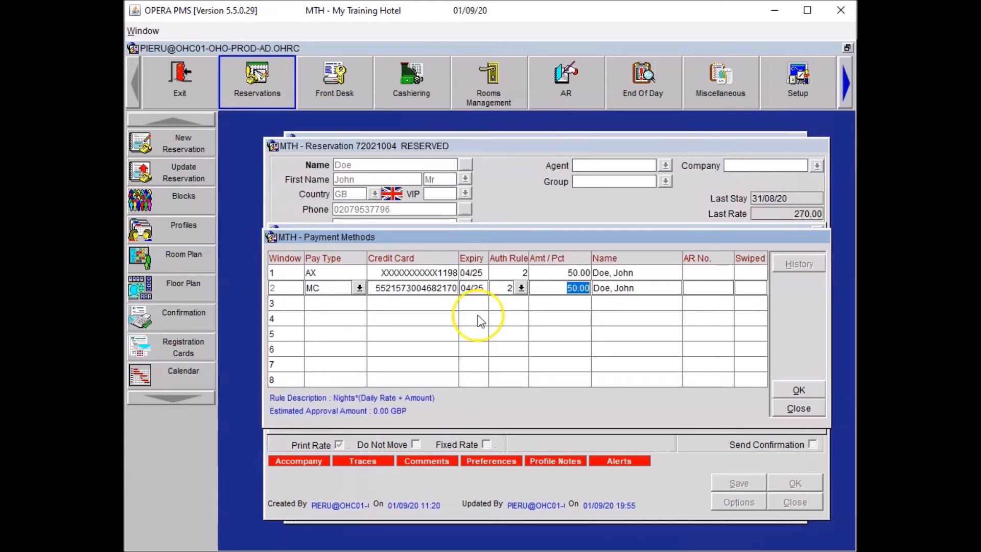
pyautogui.click(503, 272)
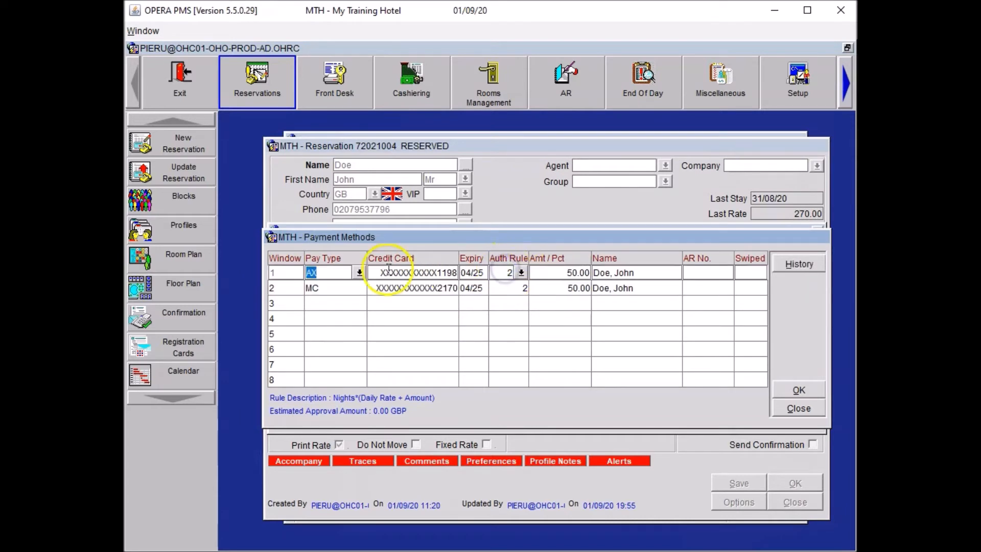
# Switch the window 1 AX card to authorisation rule 5 Amount with 100.00
pyautogui.click(521, 273)
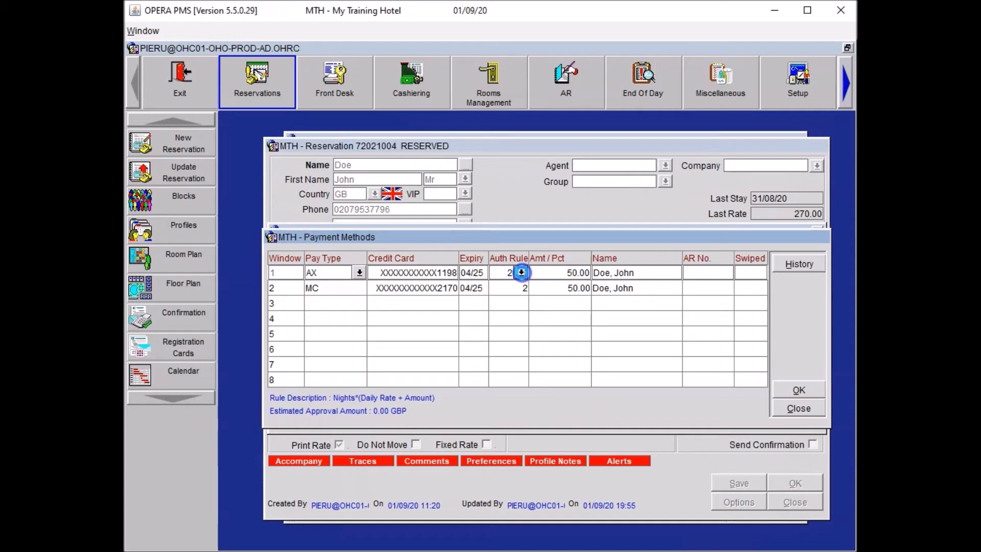
pyautogui.click(458, 329)
pyautogui.click(519, 432)
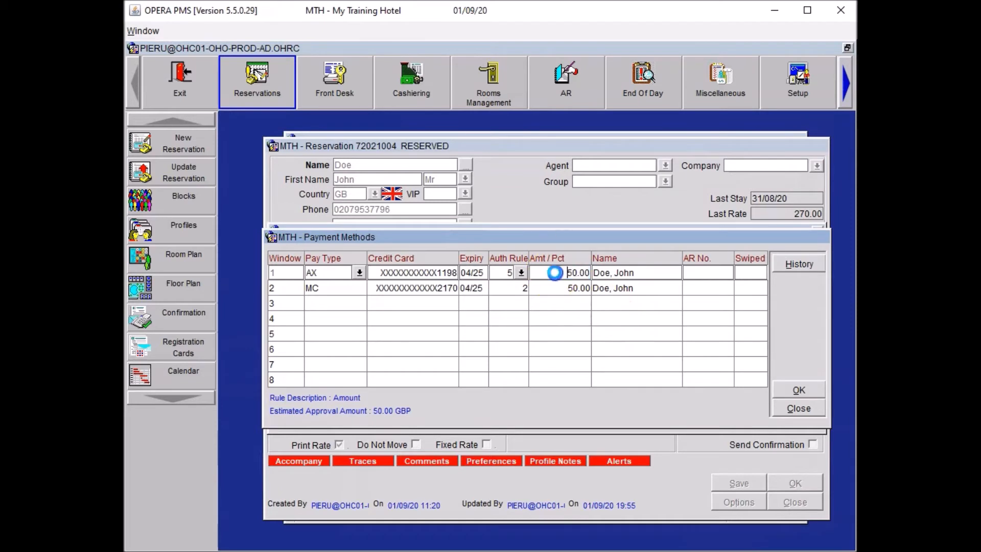
pyautogui.write('100')
pyautogui.press('Tab')
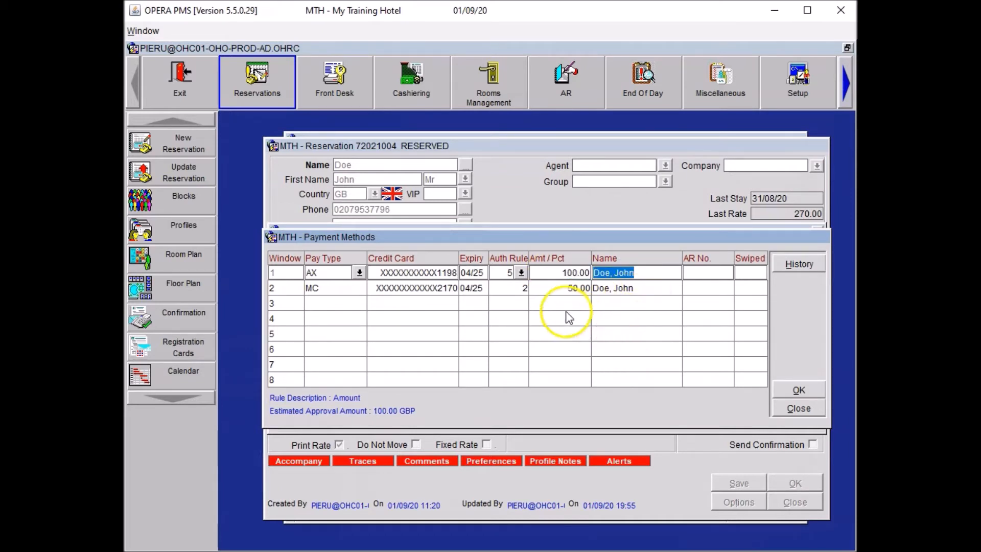
pyautogui.click(519, 295)
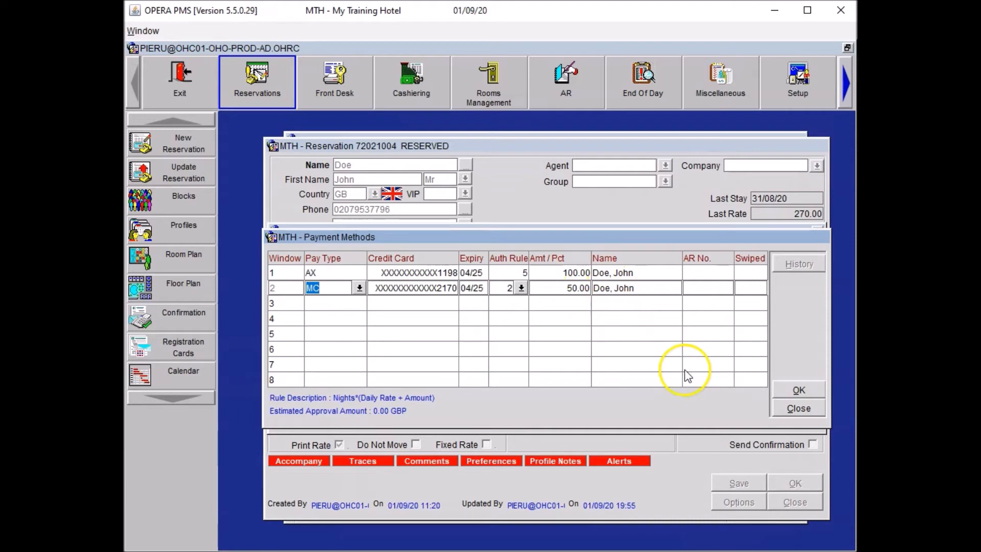
# Save the payment methods, close Routing Instructions and Reservation Options, and save reservation 72021004
pyautogui.click(800, 391)
pyautogui.click(793, 401)
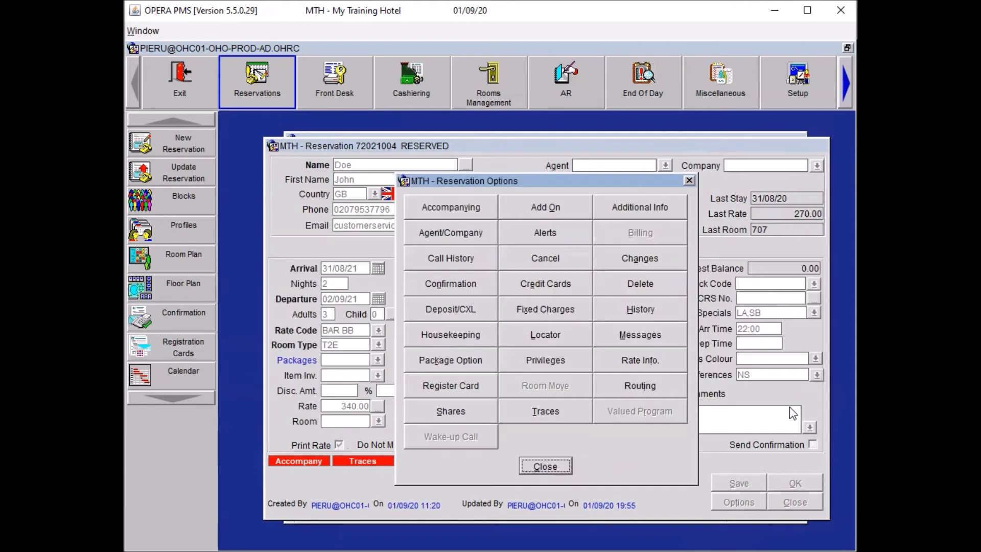
pyautogui.click(559, 469)
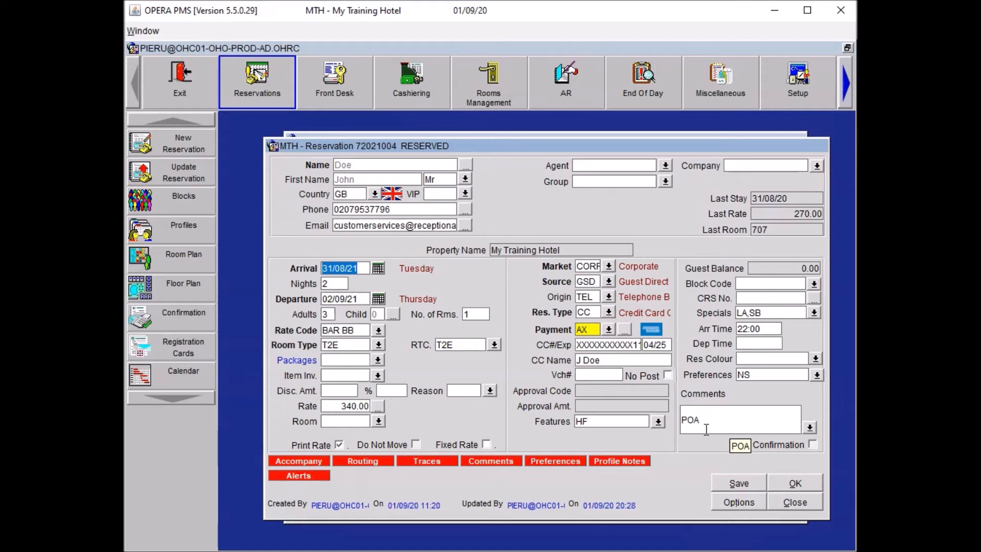
pyautogui.click(734, 484)
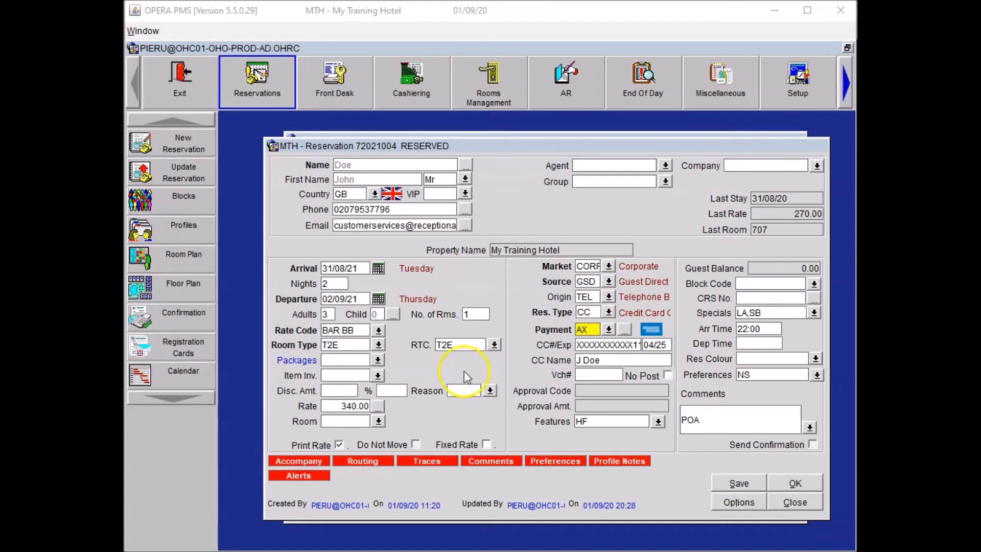
# Assign room 802 and append '*DNM CON & HSK Set Up' after the POA comment
pyautogui.click(379, 420)
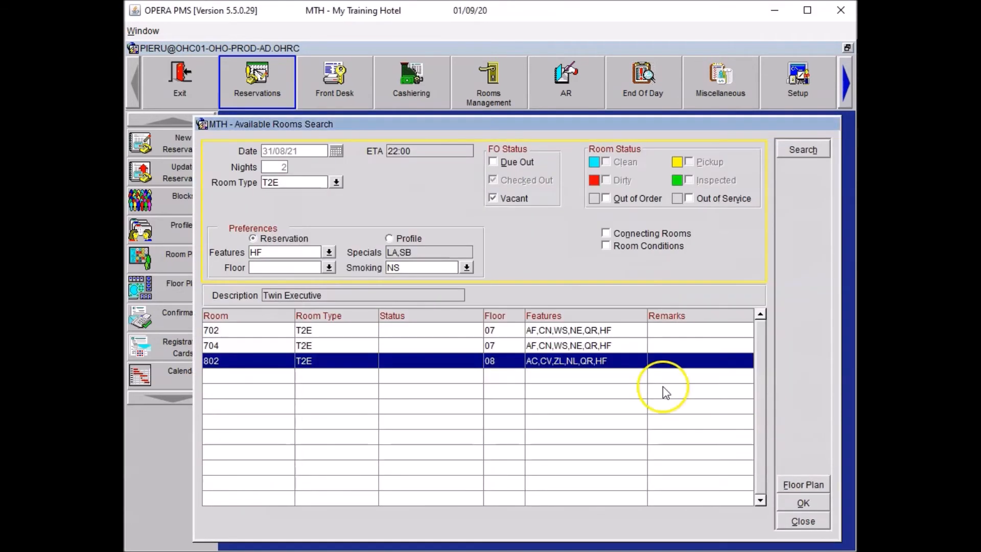
pyautogui.click(798, 502)
pyautogui.click(715, 409)
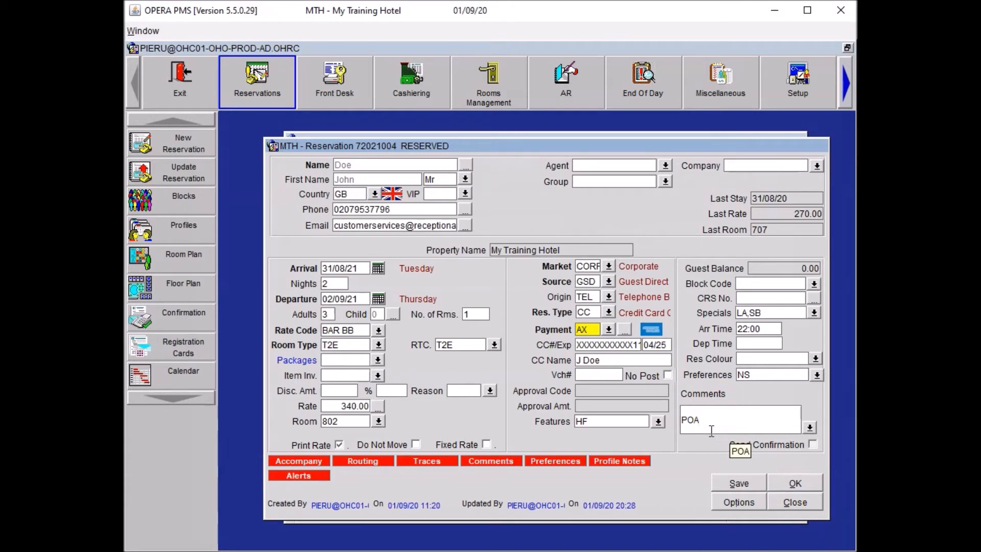
pyautogui.write('*DNM CON & HSK Set Up')
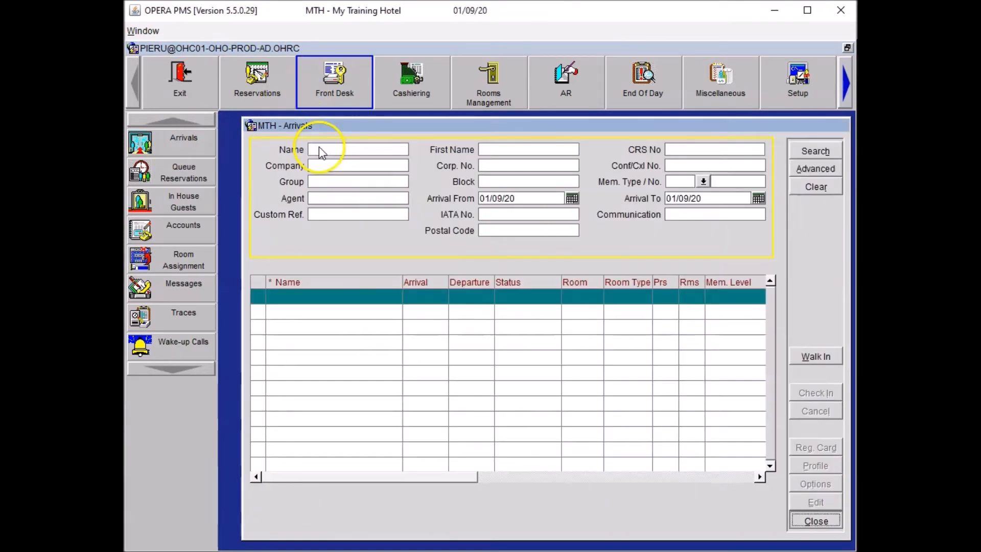
# Confirm the check-in, close card authorisation, and search DOE in Cashiering billing
pyautogui.click(164, 192)
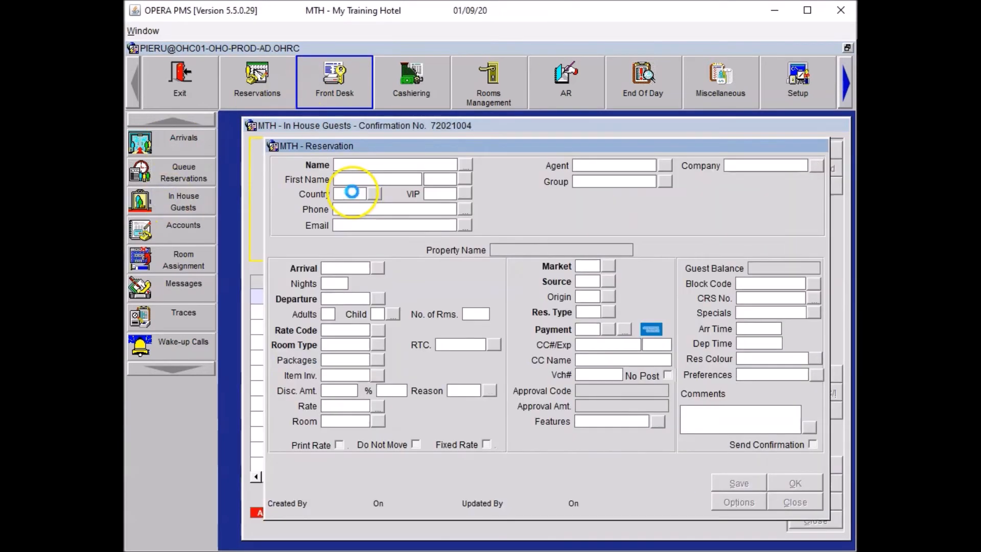
pyautogui.click(702, 387)
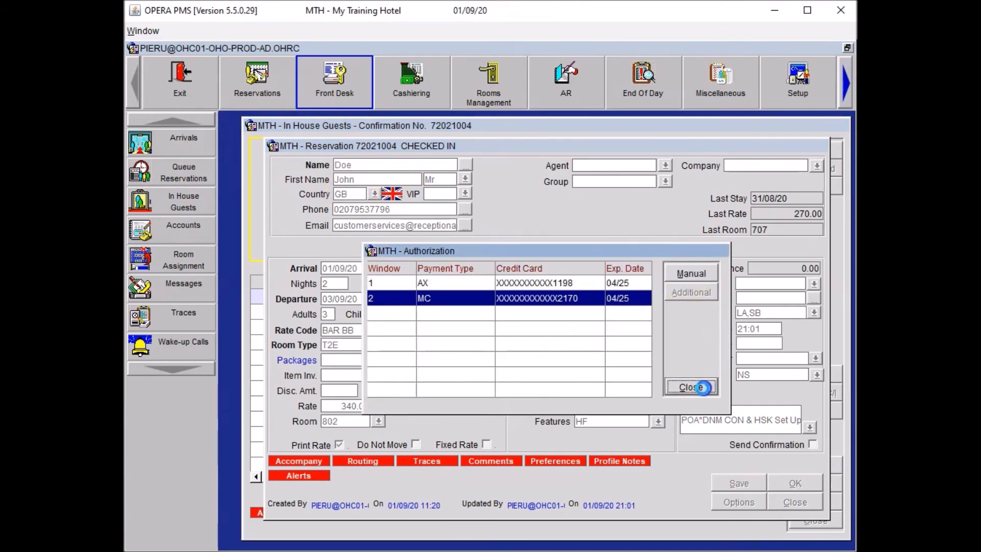
pyautogui.click(795, 502)
pyautogui.click(411, 81)
pyautogui.write('DOE')
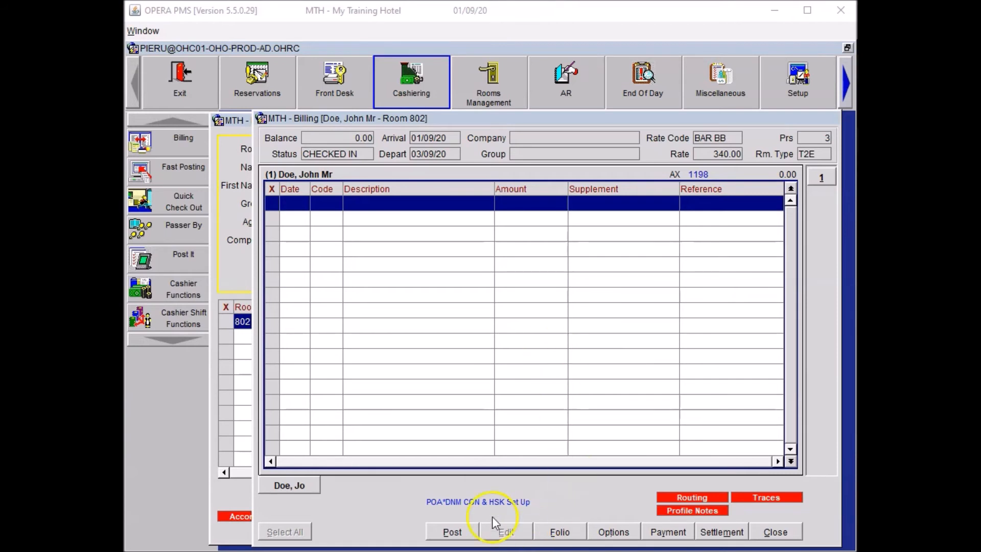
# Enter a 15.00 Internet In Room (INT) charge
pyautogui.click(449, 531)
pyautogui.write('INT')
pyautogui.press('Tab')
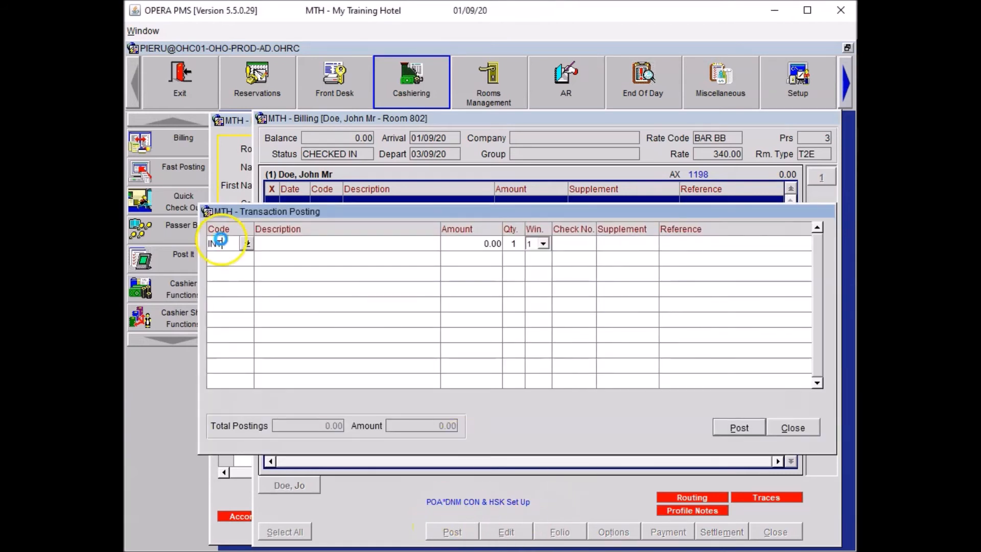
pyautogui.press('Return')
pyautogui.press('Tab')
pyautogui.write('15')
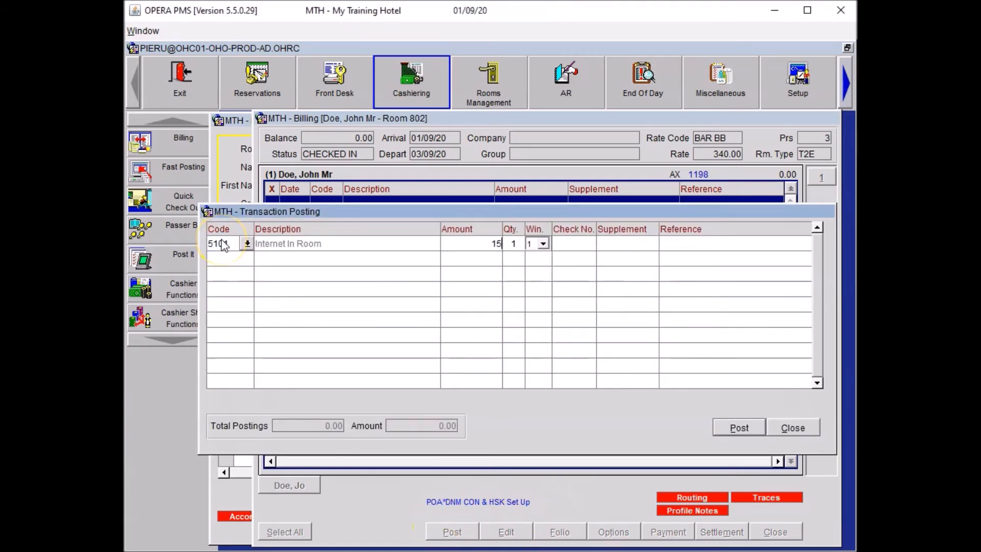
pyautogui.press('Return')
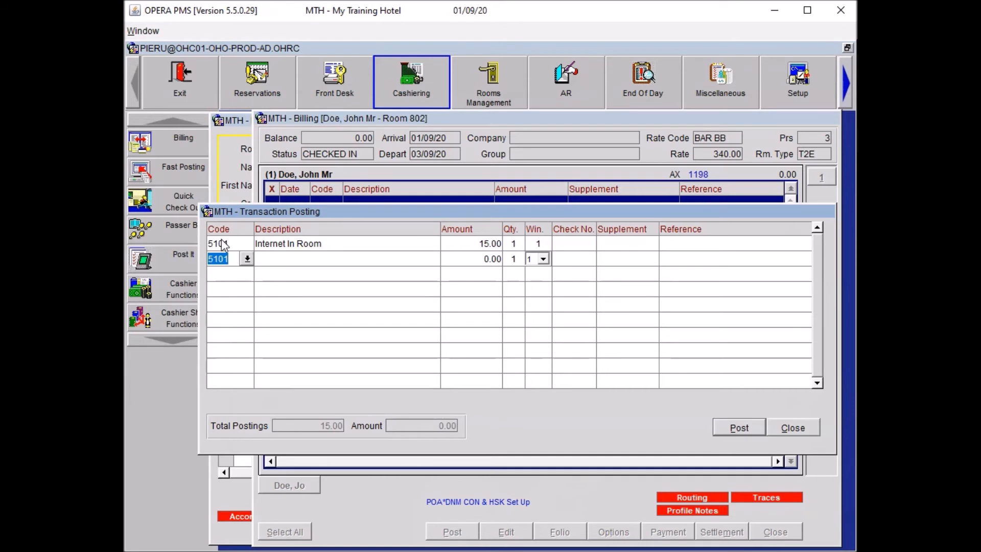
# Add a 10.00 Paid Out (8001) referenced 'Fickle Sticks Magazine' and post both charges
pyautogui.write('8001')
pyautogui.press('Tab')
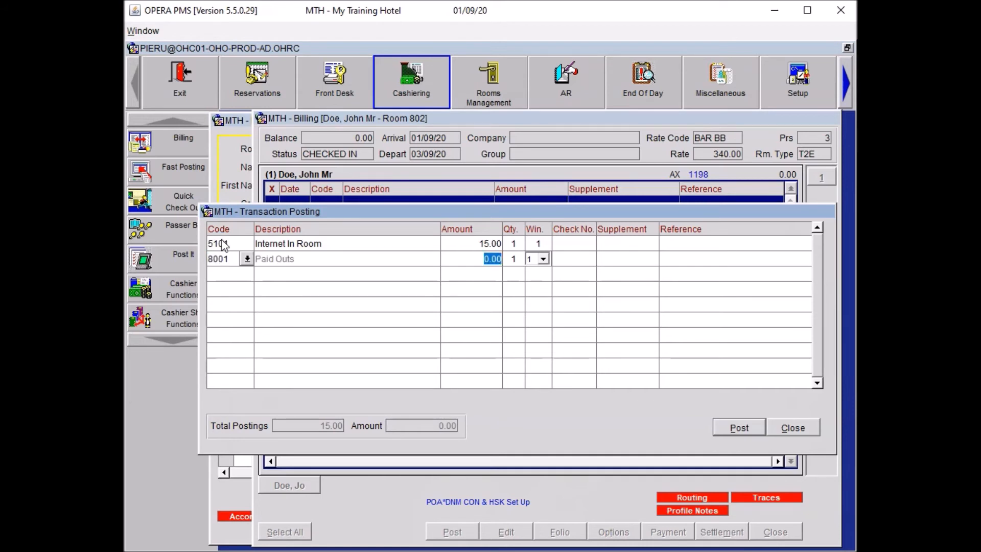
pyautogui.write('10')
pyautogui.press('Tab')
pyautogui.press('Tab')
pyautogui.press('Tab')
pyautogui.press('Tab')
pyautogui.write('Fickle Sticks Magazine')
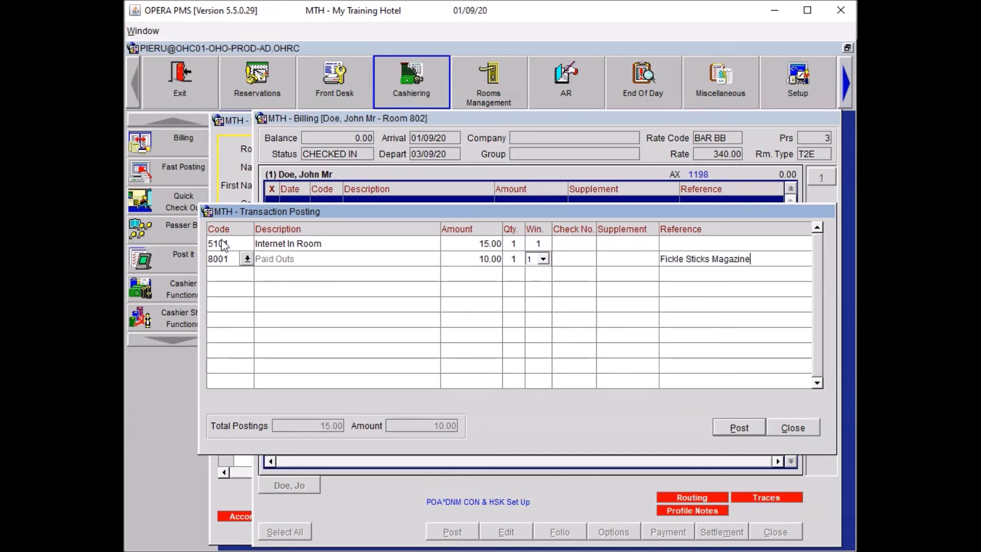
pyautogui.hotkey('alt', 'p')
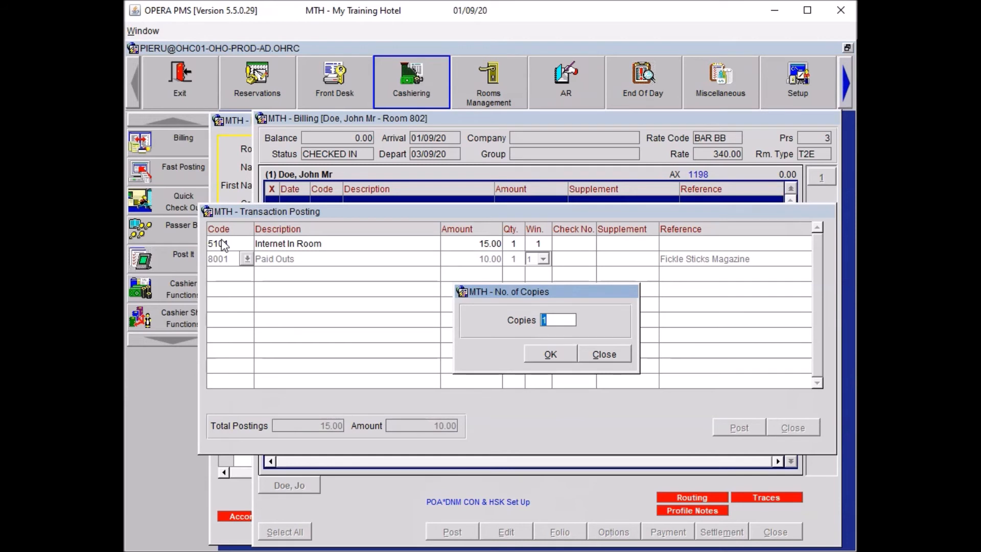
# Post a 90.00 Paid Out referenced 'Taxi to Heathrow Airport'
pyautogui.click(606, 354)
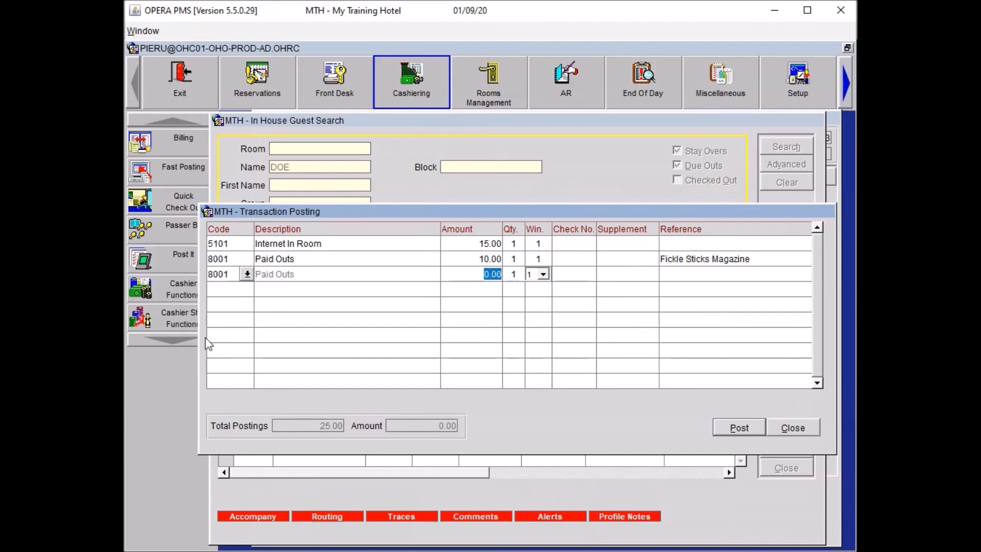
pyautogui.write('90')
pyautogui.press('Tab')
pyautogui.write('Taxi to Heathrow Aiporty')
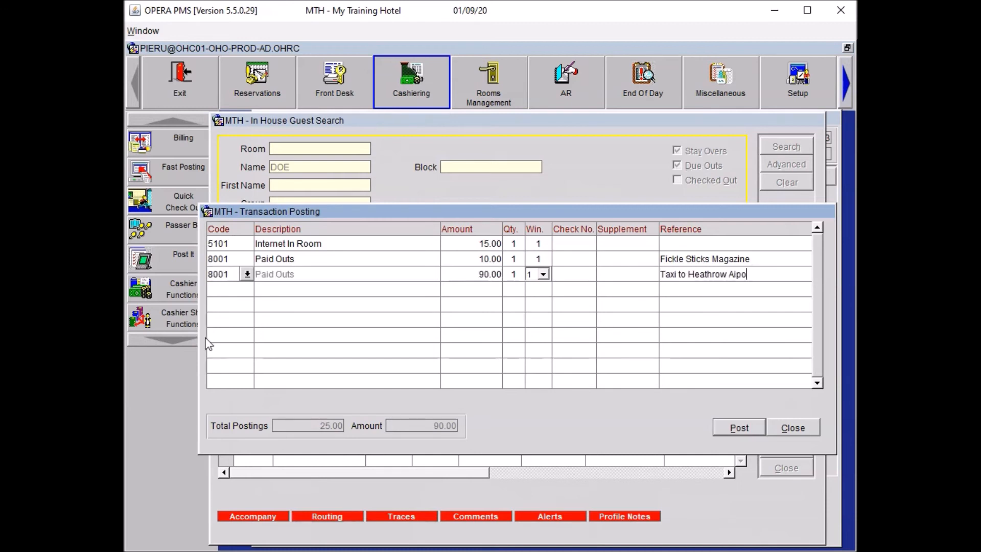
pyautogui.press('BackSpace')
pyautogui.press('BackSpace')
pyautogui.press('BackSpace')
pyautogui.press('BackSpace')
pyautogui.press('BackSpace')
pyautogui.write('rport')
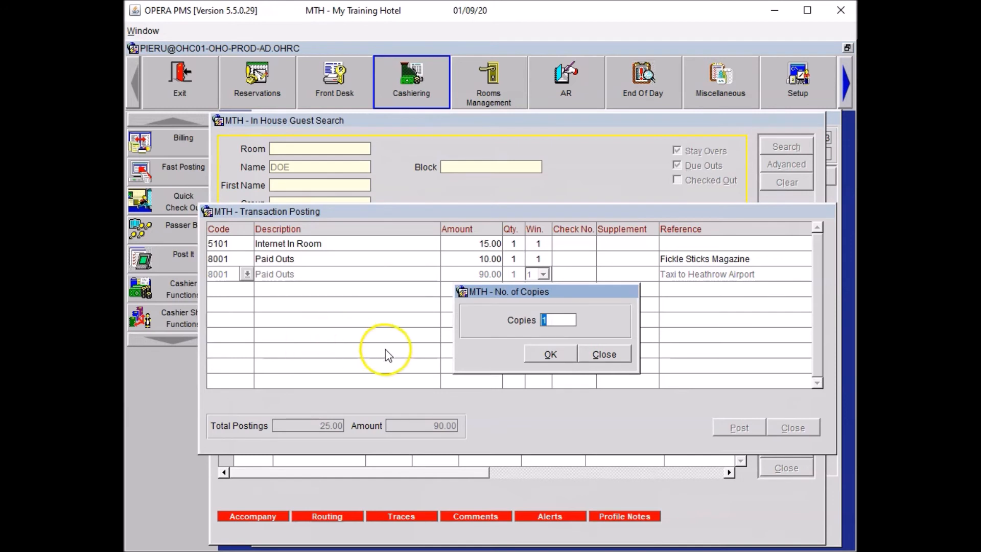
pyautogui.click(603, 355)
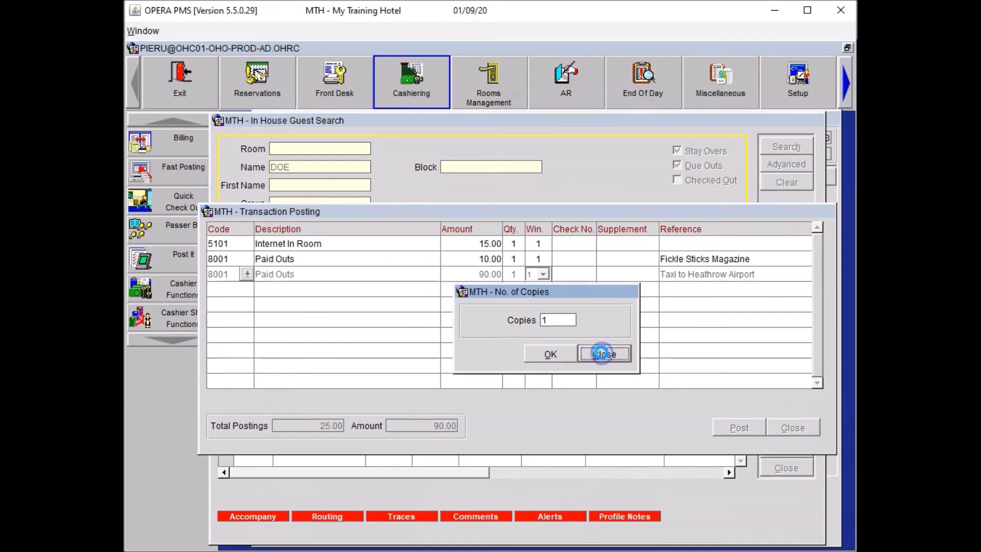
# Post a 30.00 Paid Out referenced 'Taxi to City Aiport'
pyautogui.click(292, 315)
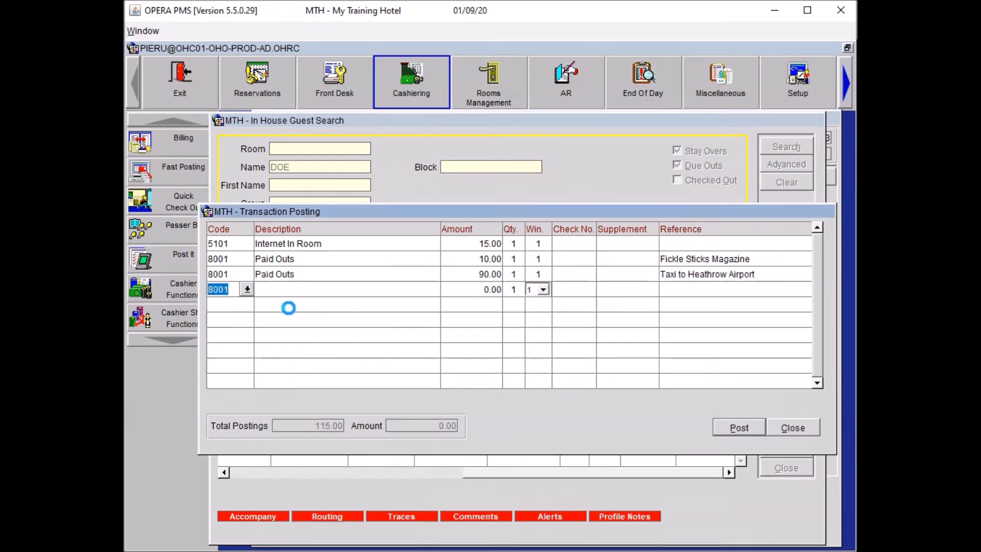
pyautogui.write('30')
pyautogui.press('Tab')
pyautogui.press('Tab')
pyautogui.press('Tab')
pyautogui.press('Tab')
pyautogui.press('Tab')
pyautogui.press('Tab')
pyautogui.hotkey('shift', 'Tab')
pyautogui.write('Taxi to City Aiport')
pyautogui.press('Tab')
pyautogui.click(606, 354)
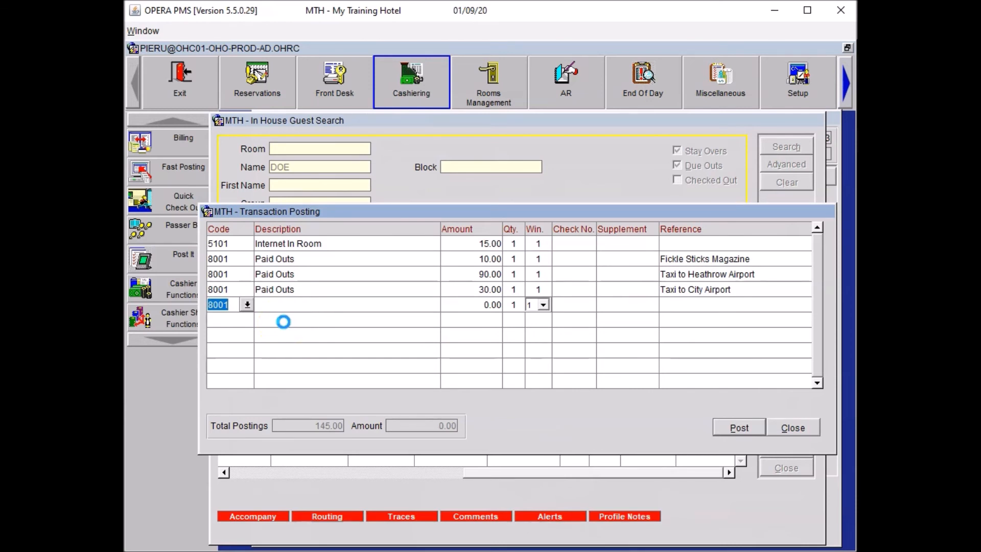
# Enter a 10.00 Pay TV (5201) charge referenced 'Airplane'
pyautogui.write('5201')
pyautogui.press('Tab')
pyautogui.write('10')
pyautogui.press('Tab')
pyautogui.press('Tab')
pyautogui.press('Tab')
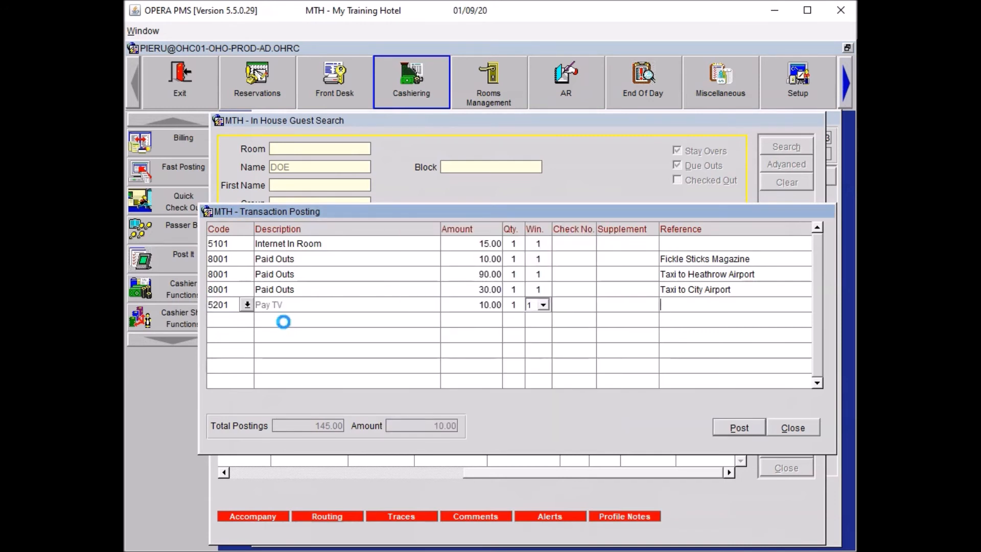
pyautogui.write('Airplane')
# Enter a 90.00 Restaurant Dinner Food charge
pyautogui.press('Tab')
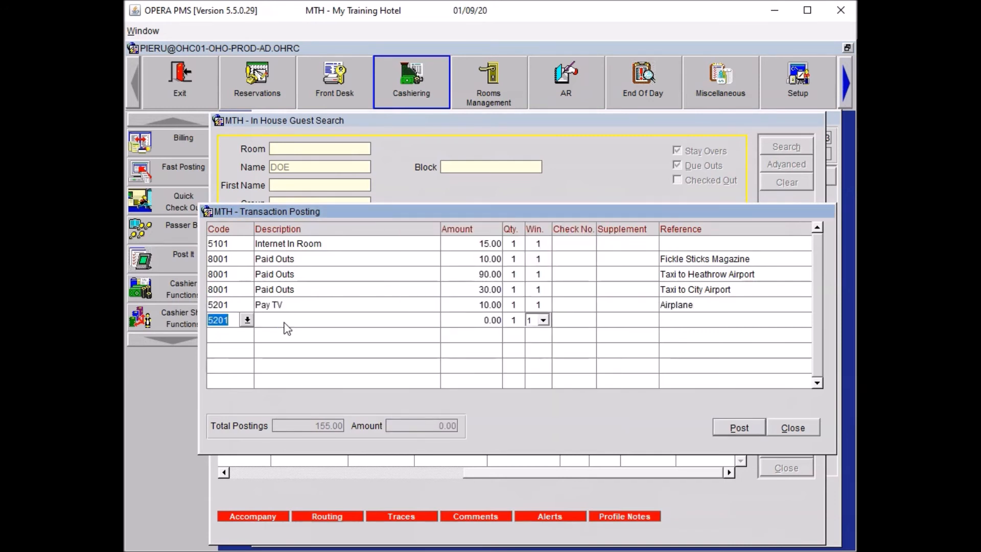
pyautogui.write('REST')
pyautogui.press('Tab')
pyautogui.press('Down')
pyautogui.press('Down')
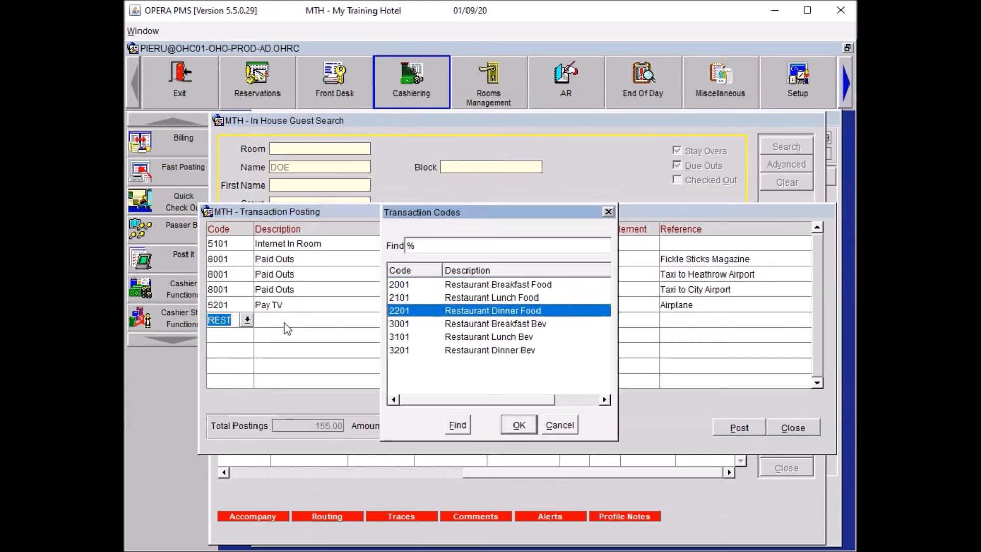
pyautogui.press('Return')
pyautogui.write('90.00')
pyautogui.press('Tab')
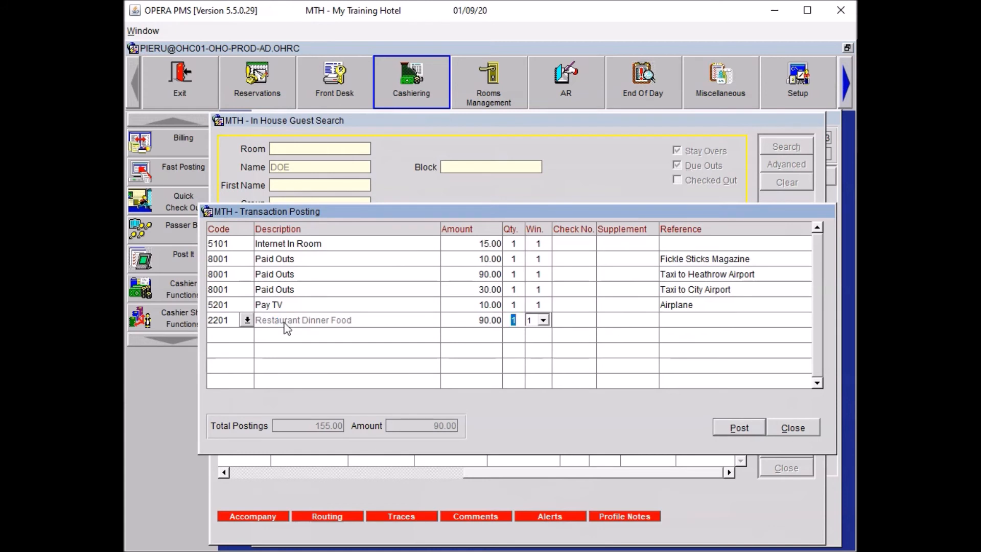
pyautogui.press('Down')
# Enter a 15.00 Restaurant Dinner Bev charge
pyautogui.write('REST')
pyautogui.press('Tab')
pyautogui.press('Down')
pyautogui.press('Down')
pyautogui.press('Down')
pyautogui.press('Down')
pyautogui.press('Down')
pyautogui.press('Return')
pyautogui.write('15')
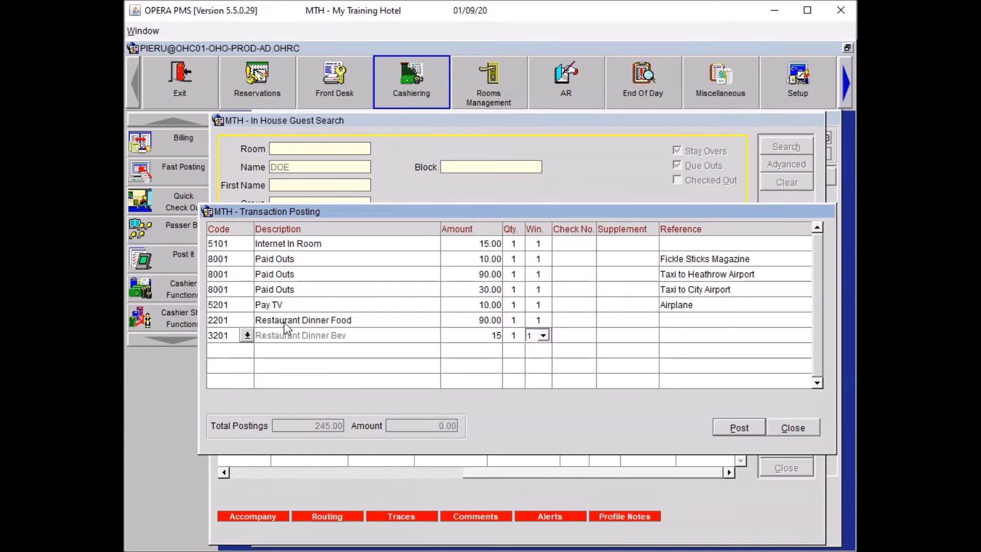
pyautogui.press('Down')
# Enter a Spa charge of 45 with quantity 3 referenced 'Head Massage'
pyautogui.write('SPA')
pyautogui.press('Tab')
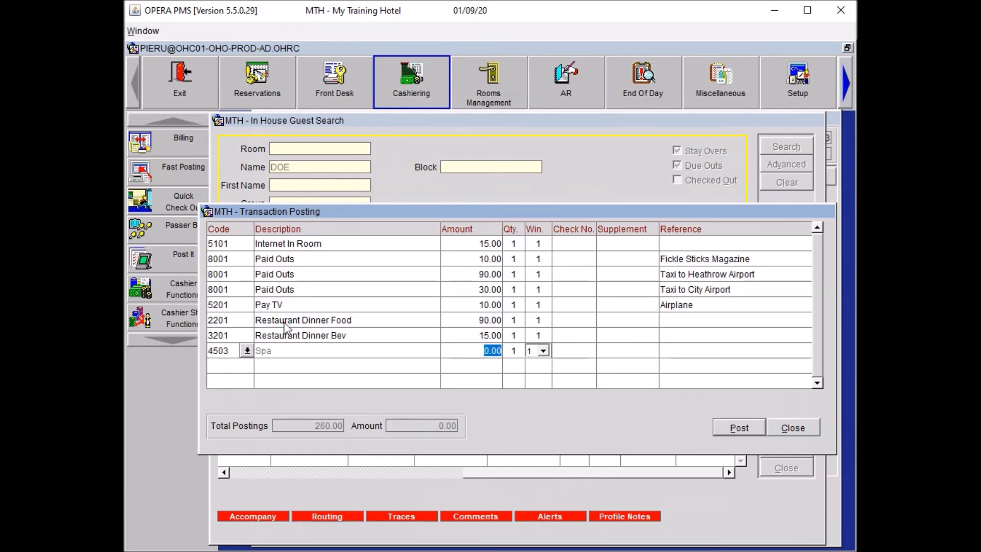
pyautogui.write('45')
pyautogui.press('Tab')
pyautogui.write('3')
pyautogui.press('Tab')
pyautogui.press('Tab')
pyautogui.press('Tab')
pyautogui.press('Tab')
pyautogui.press('Tab')
pyautogui.hotkey('shift', 'Tab')
pyautogui.write('Head Massage')
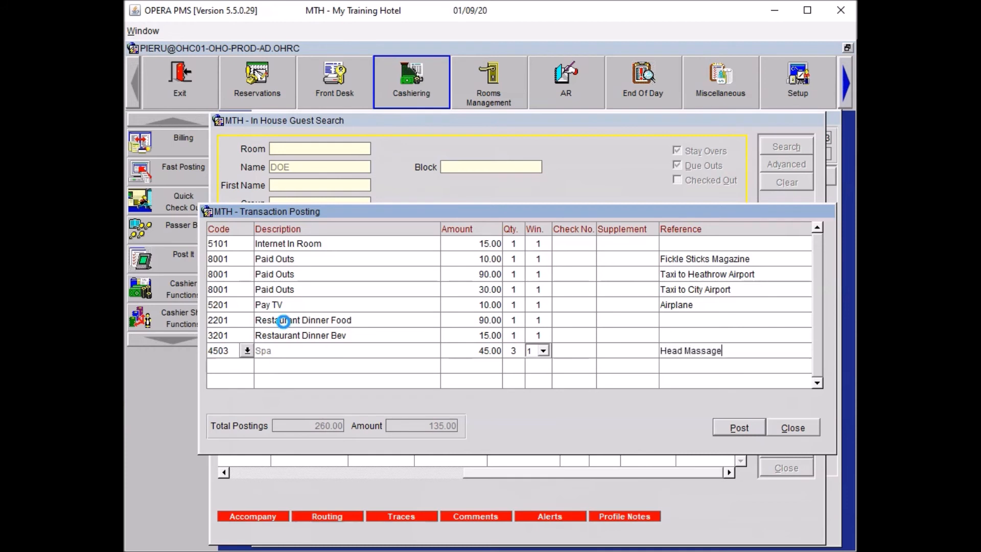
pyautogui.press('Tab')
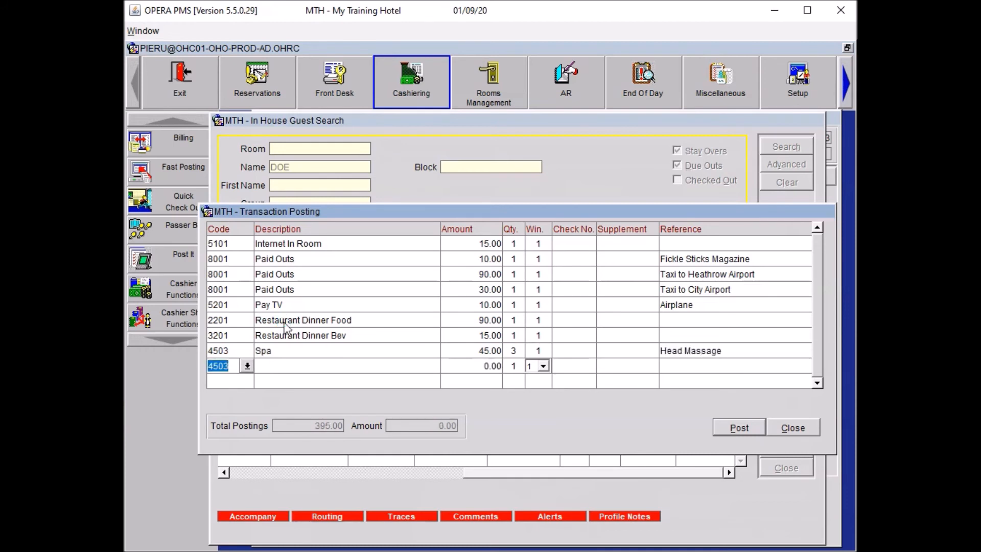
# Enter a 20.00 Restaurant Breakfast Food charge referenced 'Visitor Breakfast'
pyautogui.write('REST')
pyautogui.press('Tab')
pyautogui.press('Down')
pyautogui.press('Up')
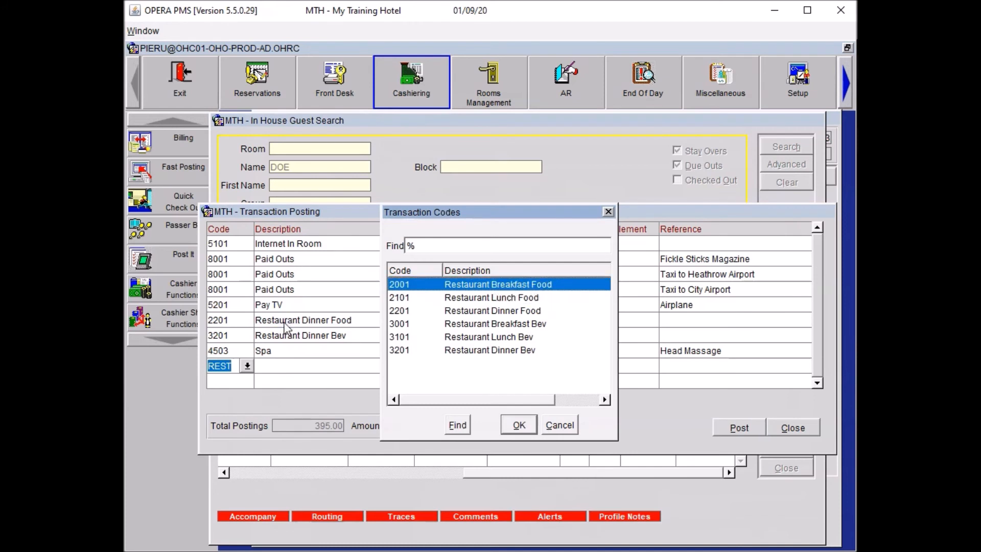
pyautogui.press('Return')
pyautogui.press('Tab')
pyautogui.press('Tab')
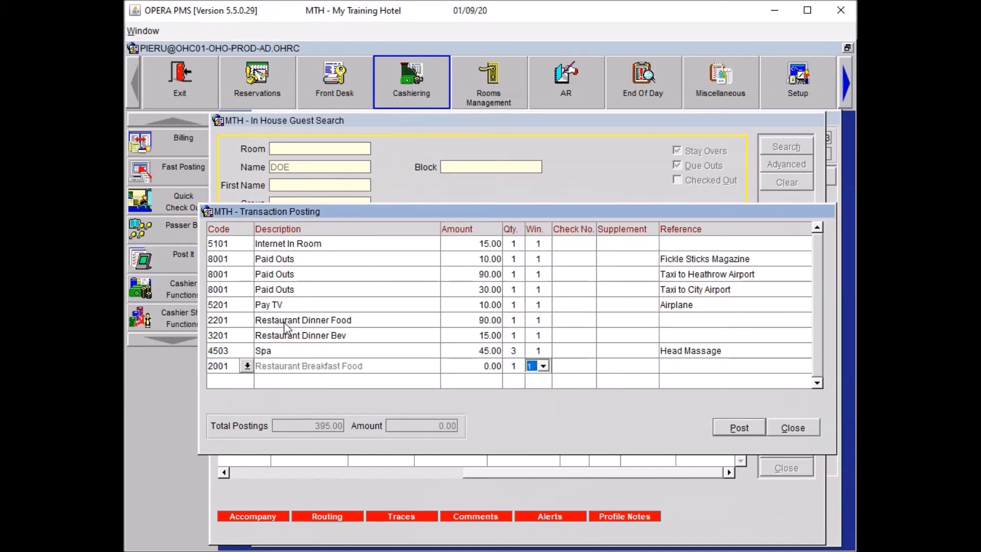
pyautogui.hotkey('shift', 'Tab')
pyautogui.hotkey('shift', 'Tab')
pyautogui.write('20')
pyautogui.press('Tab')
pyautogui.press('Tab')
pyautogui.press('Tab')
pyautogui.press('Tab')
pyautogui.press('Tab')
pyautogui.write('Visitor Breakfaqst')
pyautogui.press('Left')
pyautogui.press('Left')
pyautogui.press('BackSpace')
pyautogui.press('Tab')
# Enter a 150.00 Smoking Fee and start a MINI minibar entry
pyautogui.write('SMOKING')
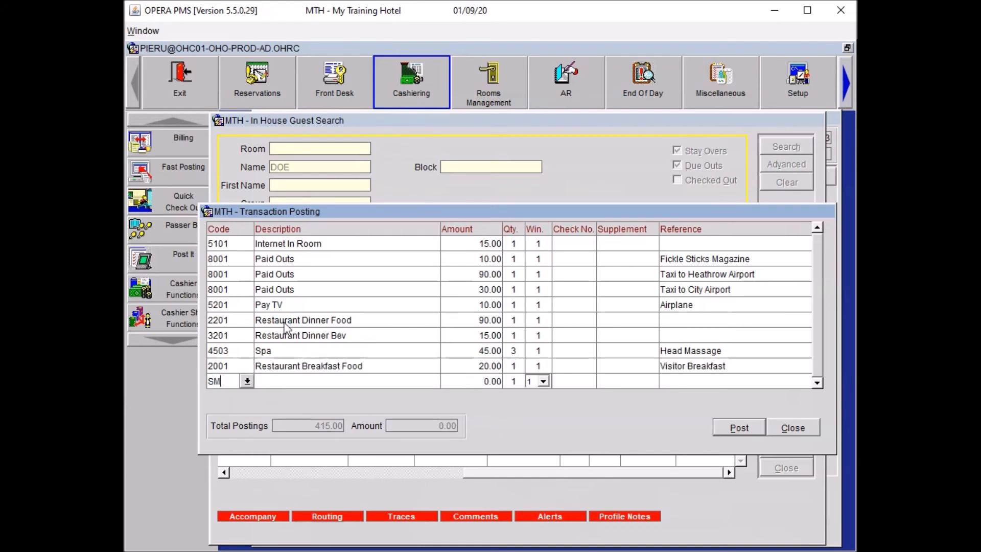
pyautogui.press('Tab')
pyautogui.press('Return')
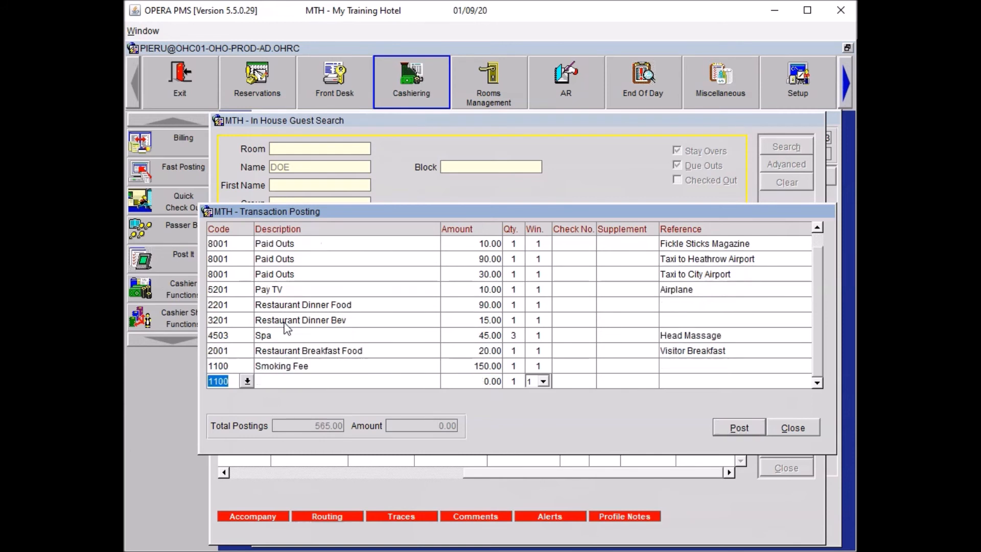
pyautogui.write('MINI')
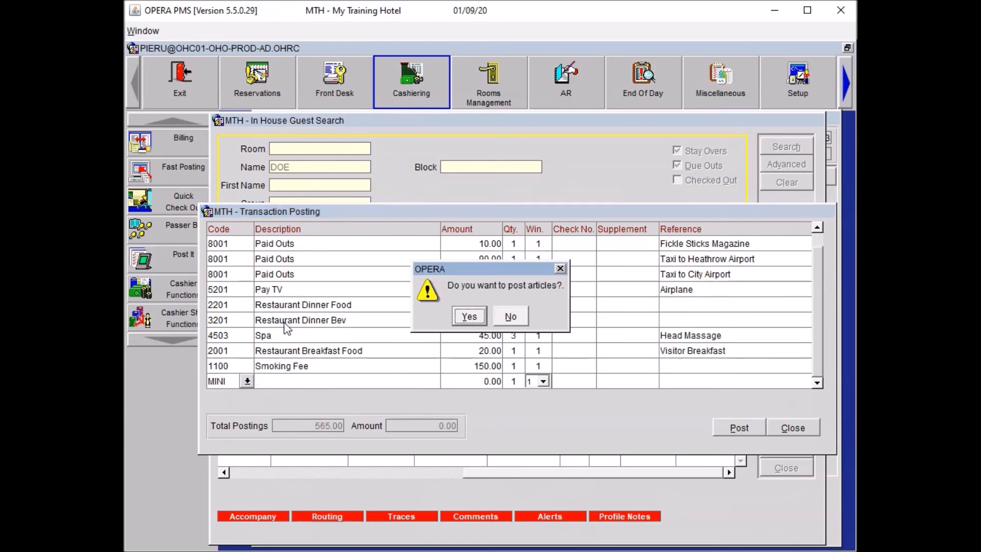
# Post a 2.00 Minibar charge for Sparkling Water
pyautogui.press('Return')
pyautogui.press('Down')
pyautogui.press('Down')
pyautogui.press('Down')
pyautogui.press('Down')
pyautogui.press('Down')
pyautogui.press('Down')
pyautogui.press('Down')
pyautogui.press('Down')
pyautogui.press('Down')
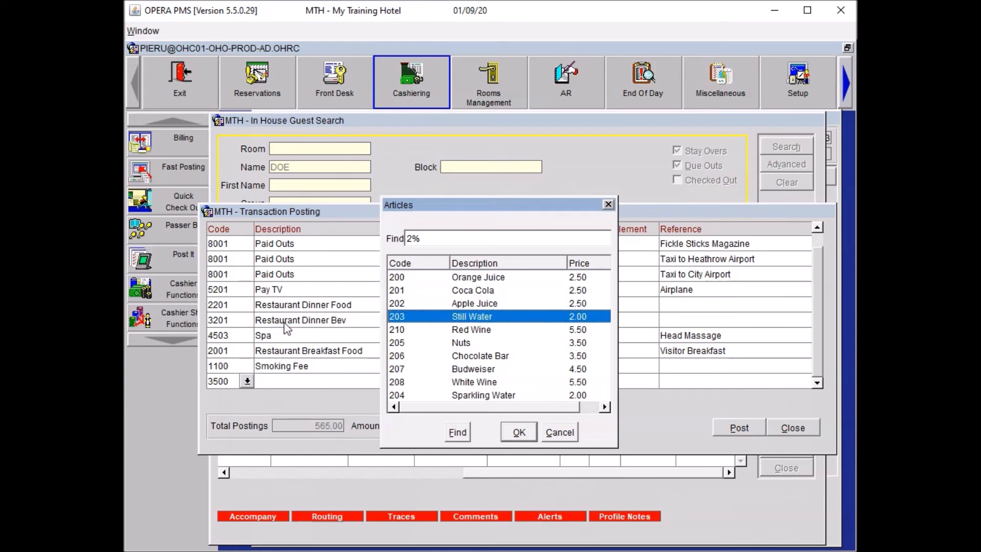
pyautogui.press('Return')
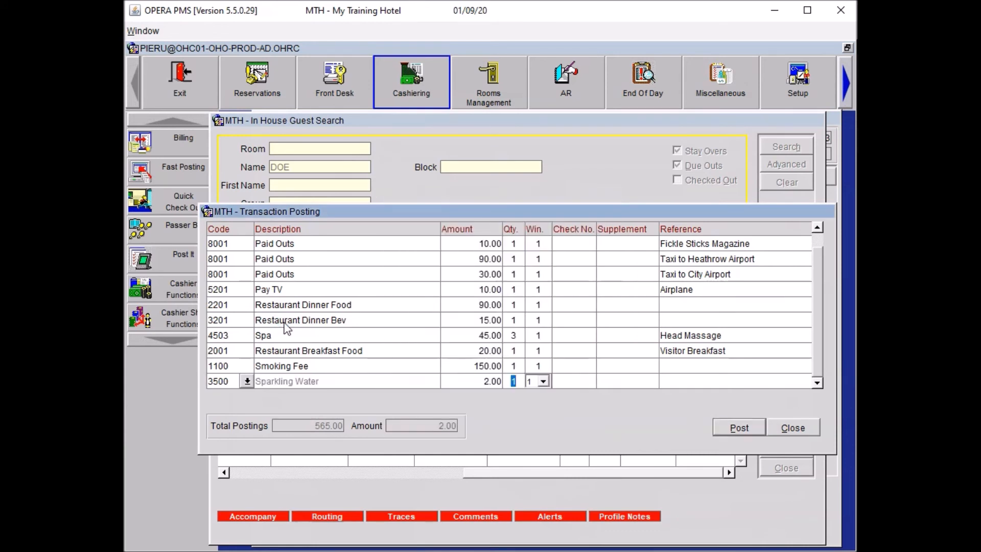
pyautogui.press('Return')
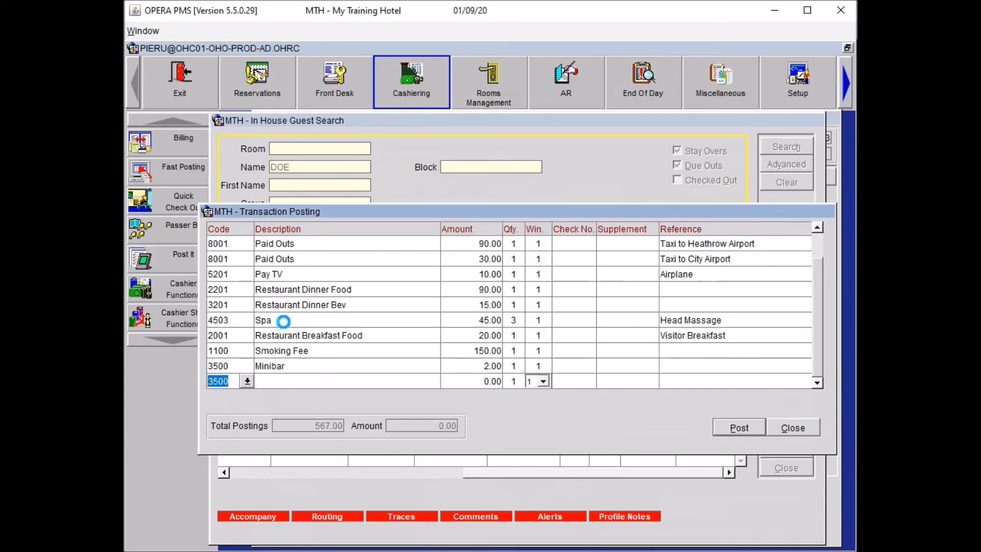
# Post Miscellaneous code 6201 at 50.00 × 3 with reference '3 Bathrobes'
pyautogui.write('6201')
pyautogui.press('Tab')
pyautogui.write('50')
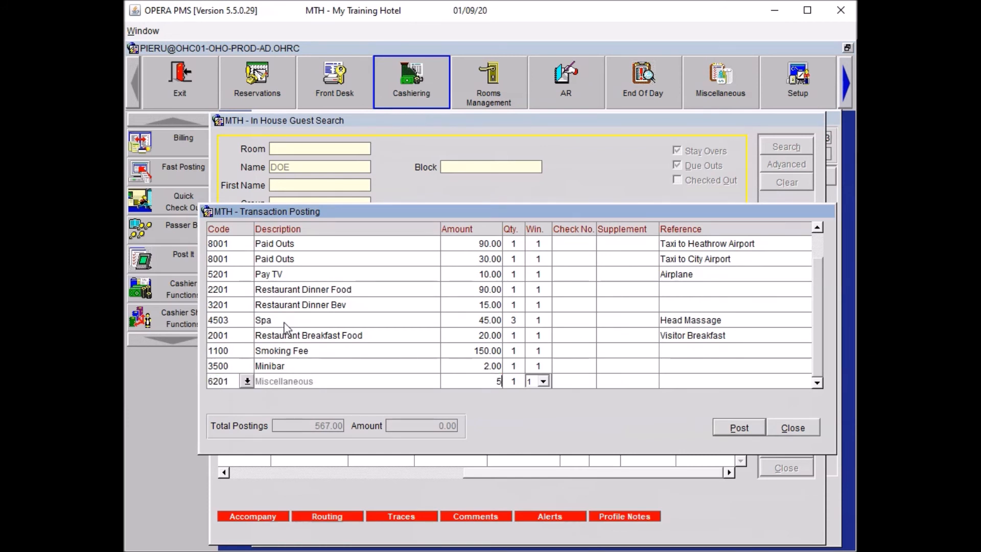
pyautogui.press('Tab')
pyautogui.write('3')
pyautogui.press('Tab')
pyautogui.press('Tab')
pyautogui.press('Tab')
pyautogui.press('Tab')
pyautogui.write('3 Bathrobes')
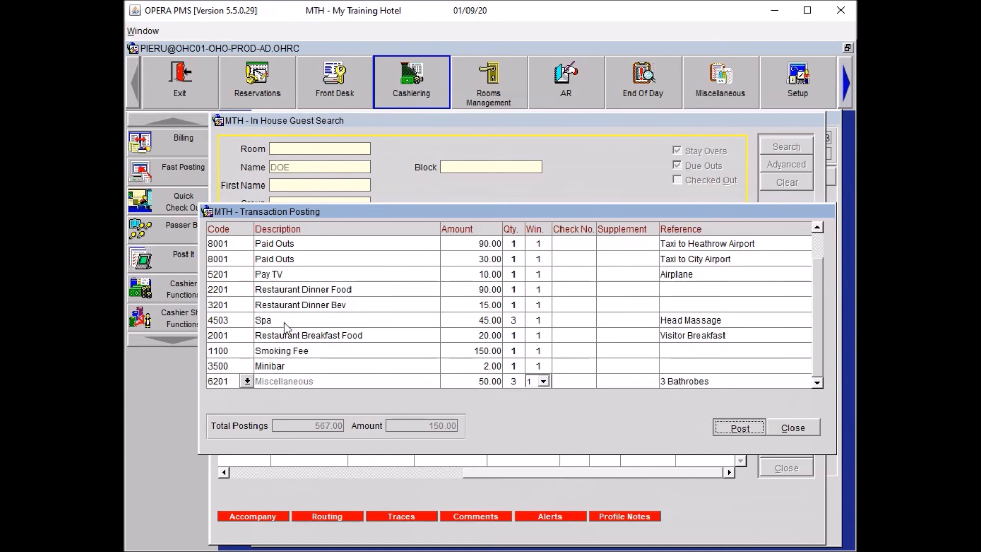
pyautogui.press('Tab')
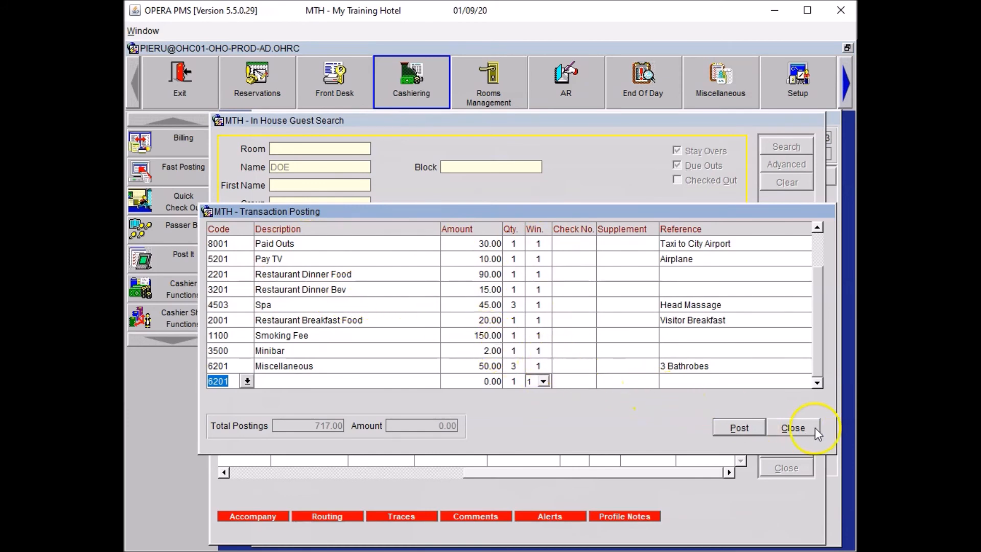
# In room 802's billing, move Restaurant Breakfast Food to window 2 and mark the 30.00 and 90.00 Paid Outs
pyautogui.click(799, 428)
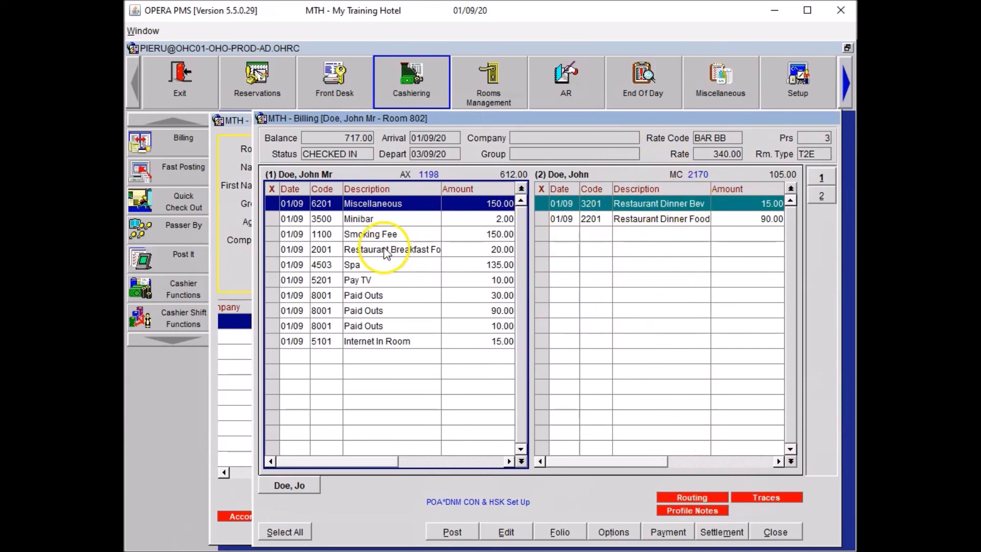
pyautogui.click(294, 251)
pyautogui.moveTo(434, 265); pyautogui.dragTo(606, 266)
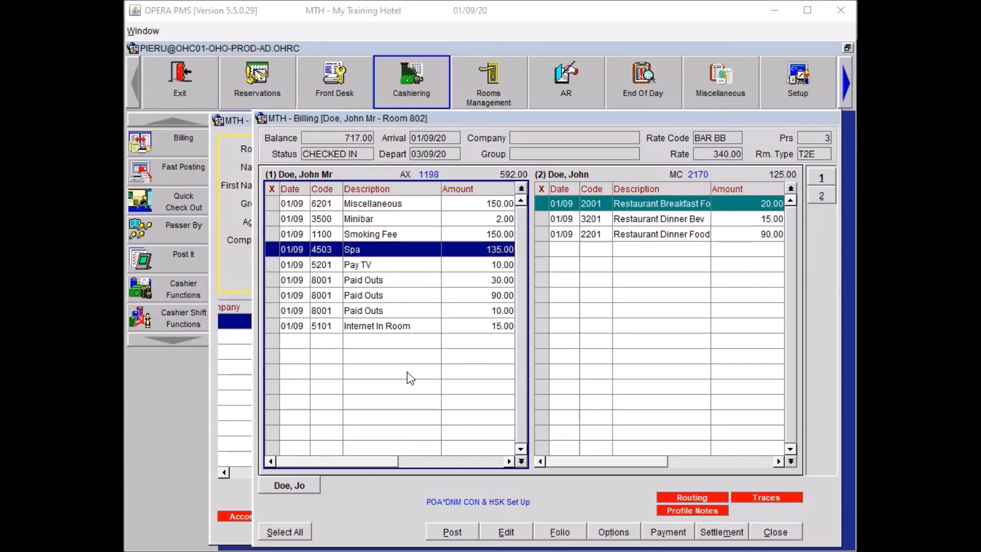
pyautogui.click(276, 279)
pyautogui.click(276, 295)
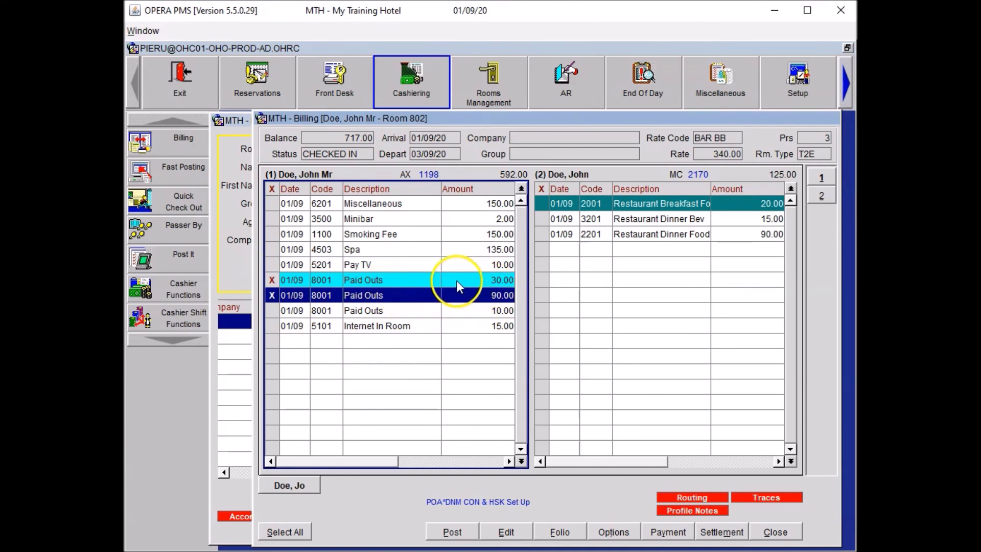
# Transfer the marked 30.00 and 90.00 Paid Outs charges to billing window 3
pyautogui.rightClick(407, 286)
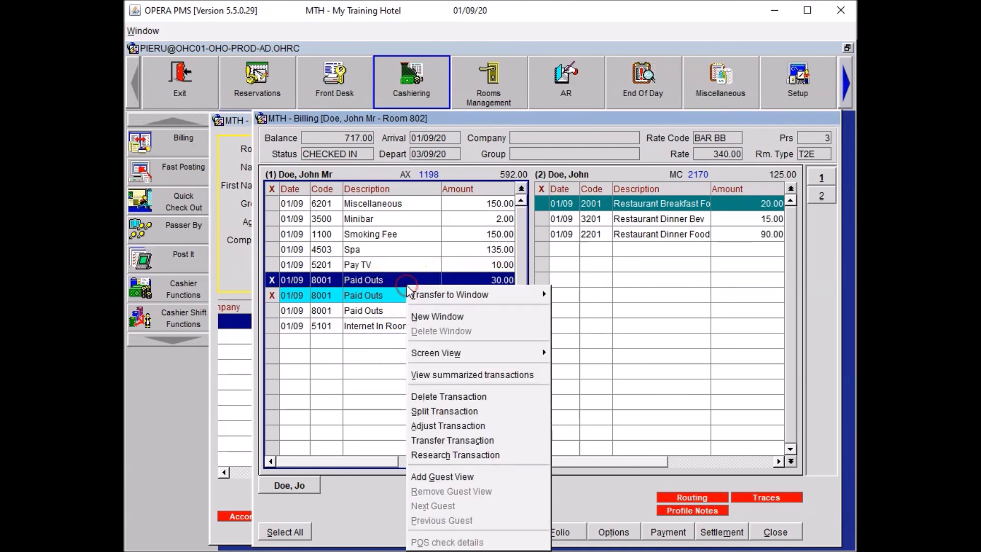
pyautogui.moveTo(536, 295)
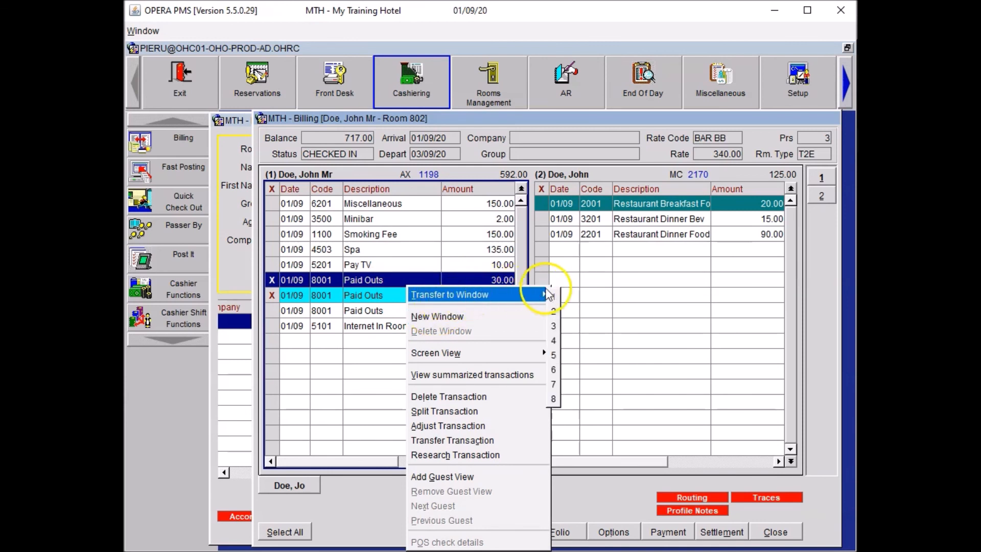
pyautogui.click(555, 325)
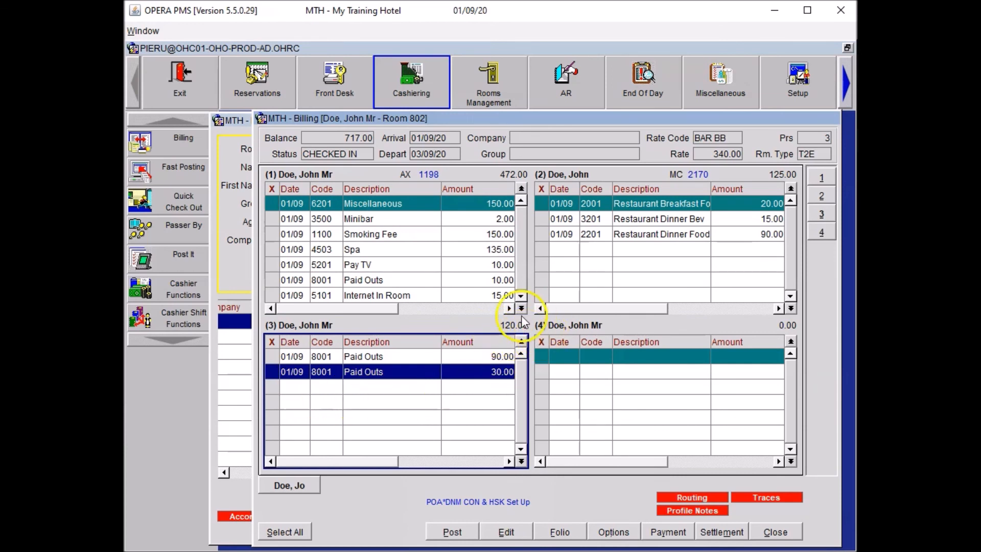
pyautogui.click(654, 527)
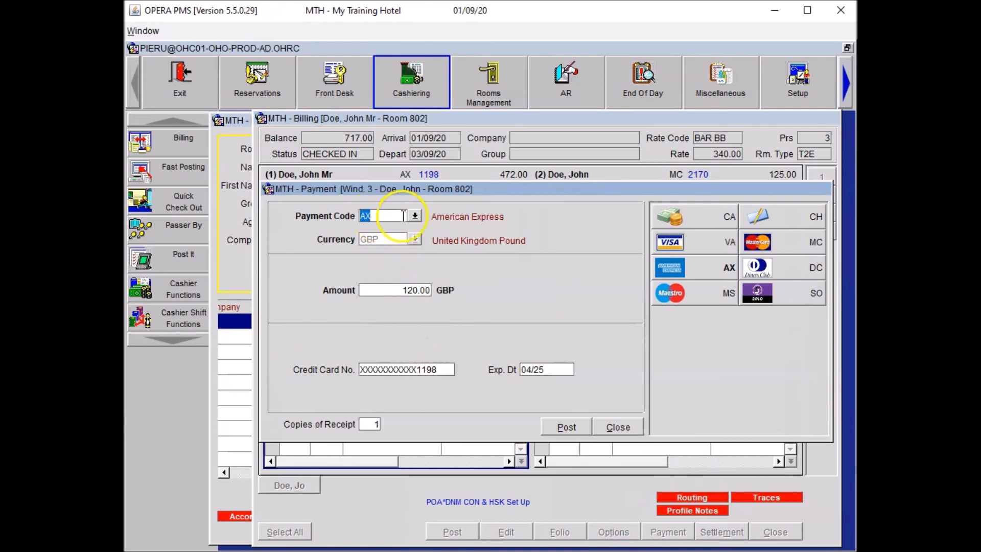
# Settle window 3 with a 120.00 cash (CA) payment
pyautogui.write('CA')
pyautogui.press('Tab')
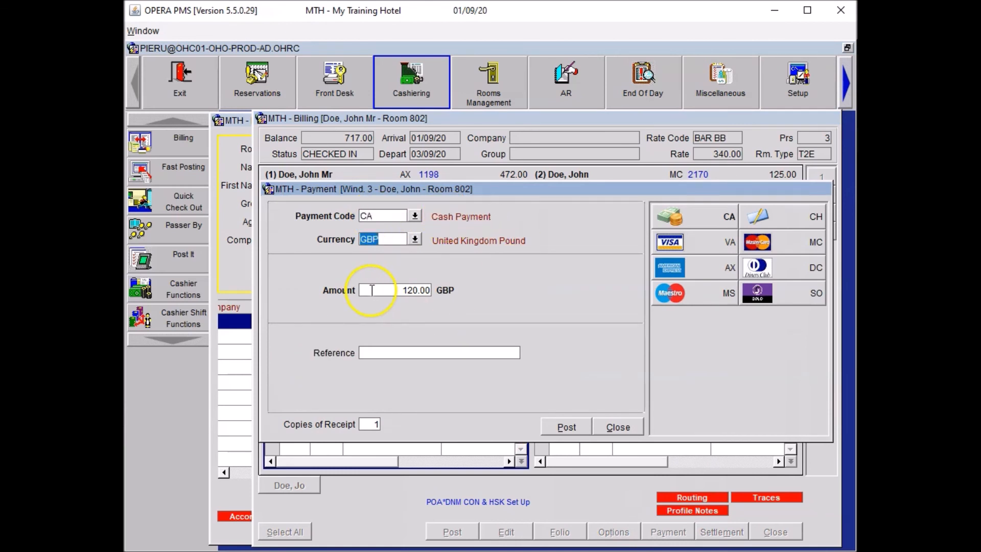
pyautogui.click(566, 426)
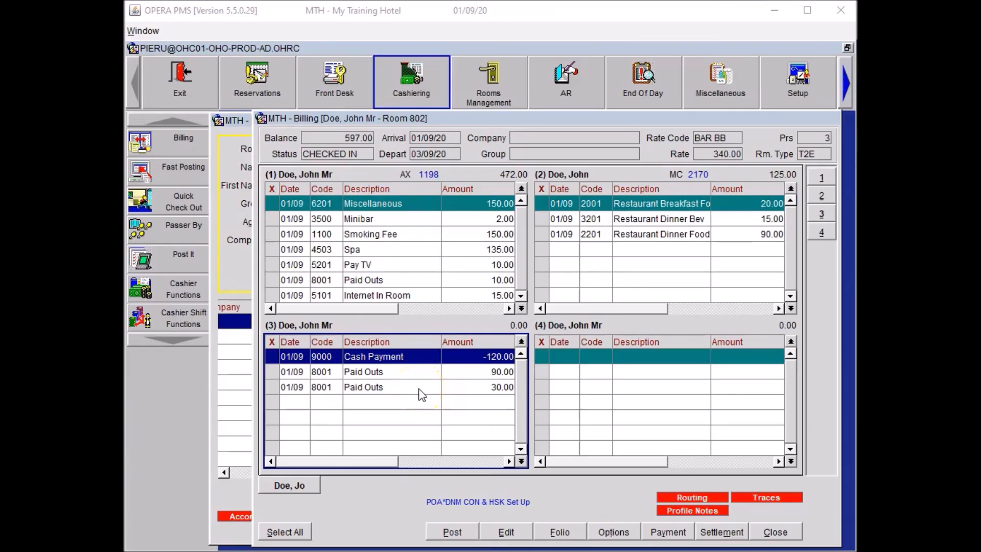
pyautogui.click(277, 280)
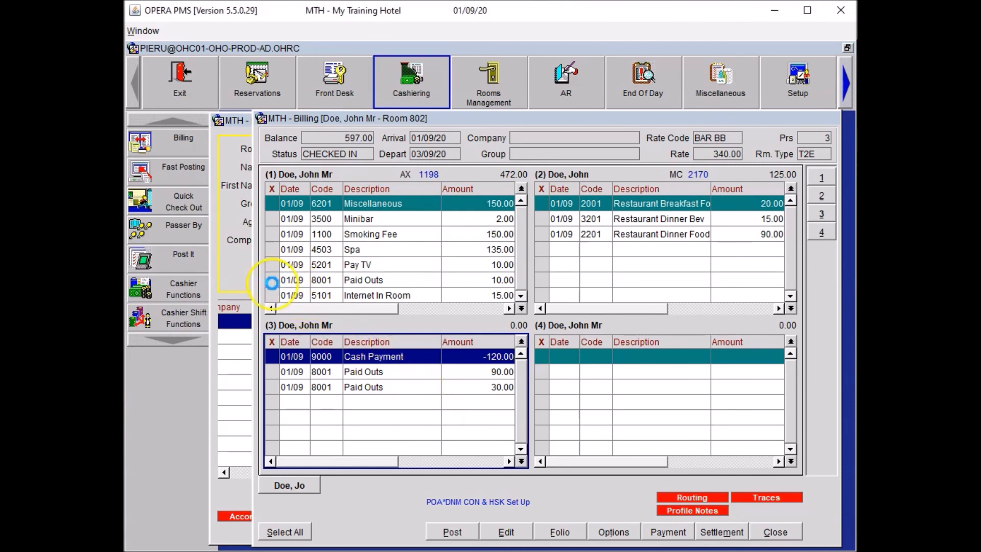
# Move the 10.00 Paid Outs to window 4 and adjust it -100%, reason OTHE, 'Guest did not receive the Magazine'
pyautogui.click(605, 366)
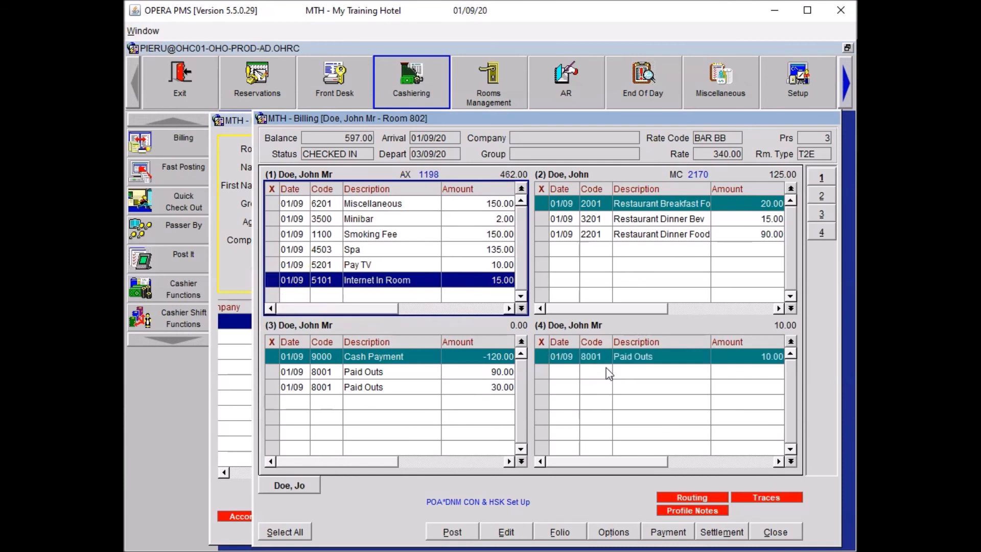
pyautogui.rightClick(605, 358)
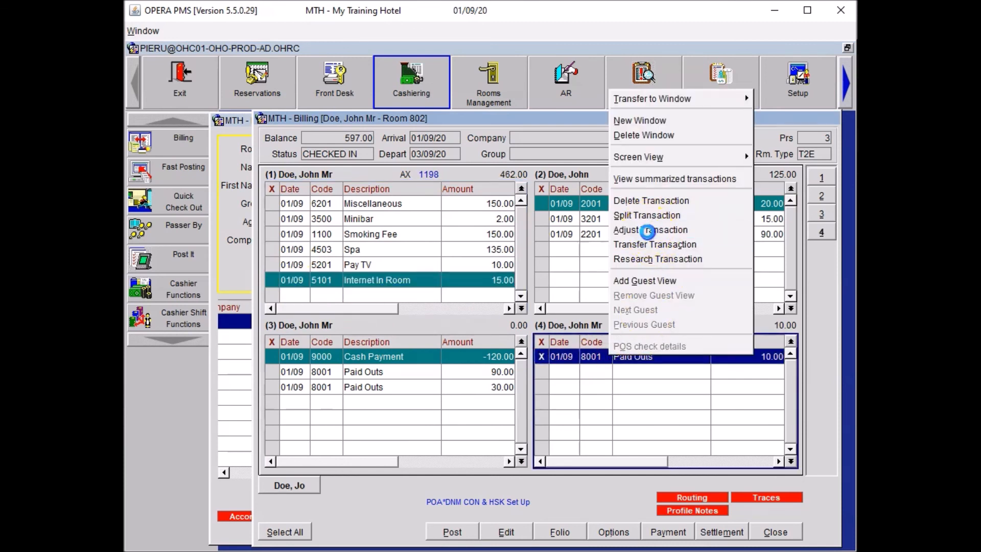
pyautogui.click(649, 230)
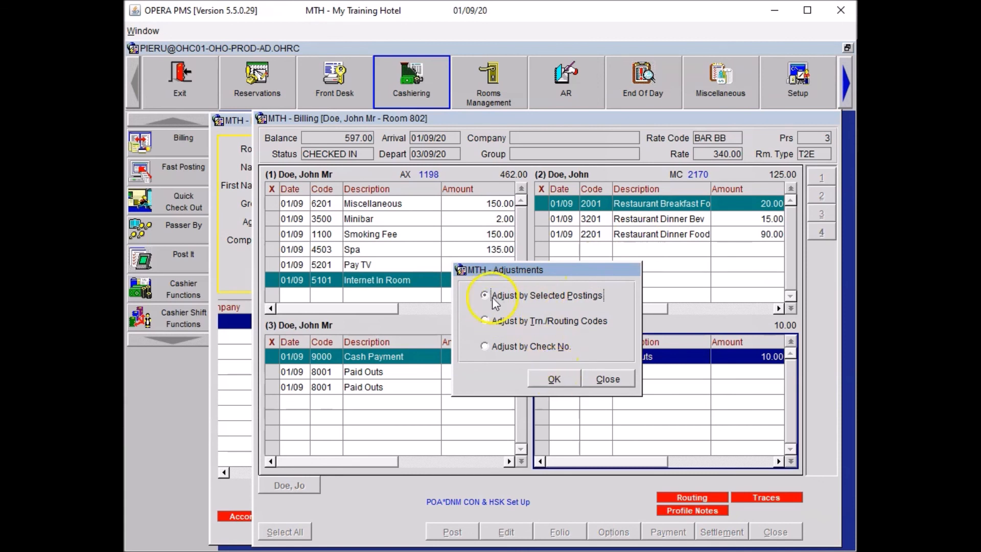
pyautogui.click(556, 378)
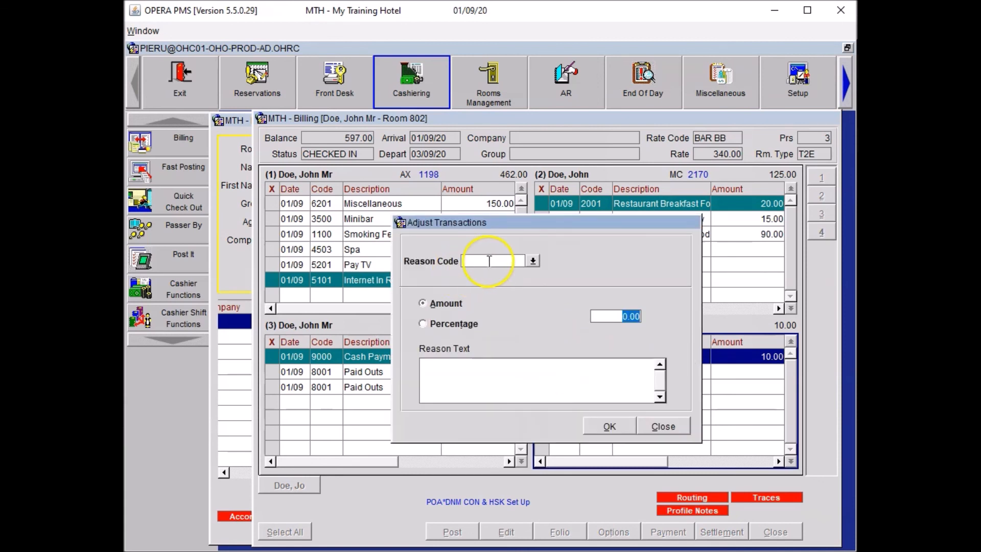
pyautogui.click(533, 261)
pyautogui.click(480, 316)
pyautogui.click(516, 431)
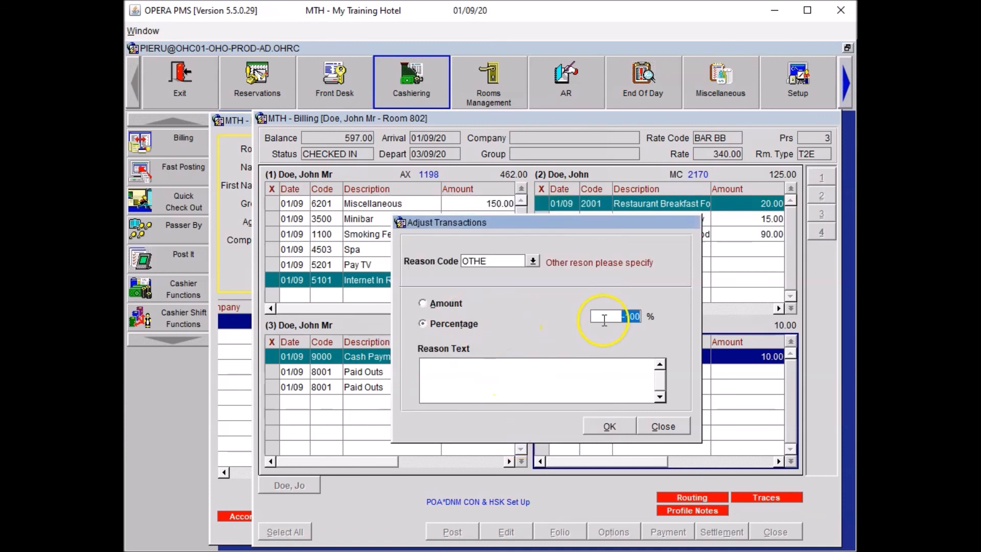
pyautogui.click(526, 377)
pyautogui.write('Guest did not receive the Magazine')
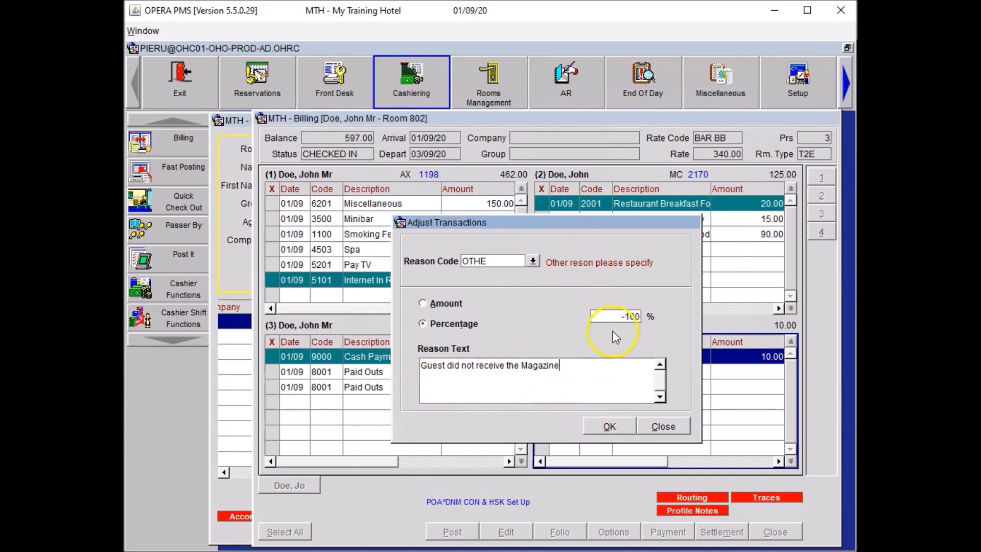
pyautogui.click(611, 425)
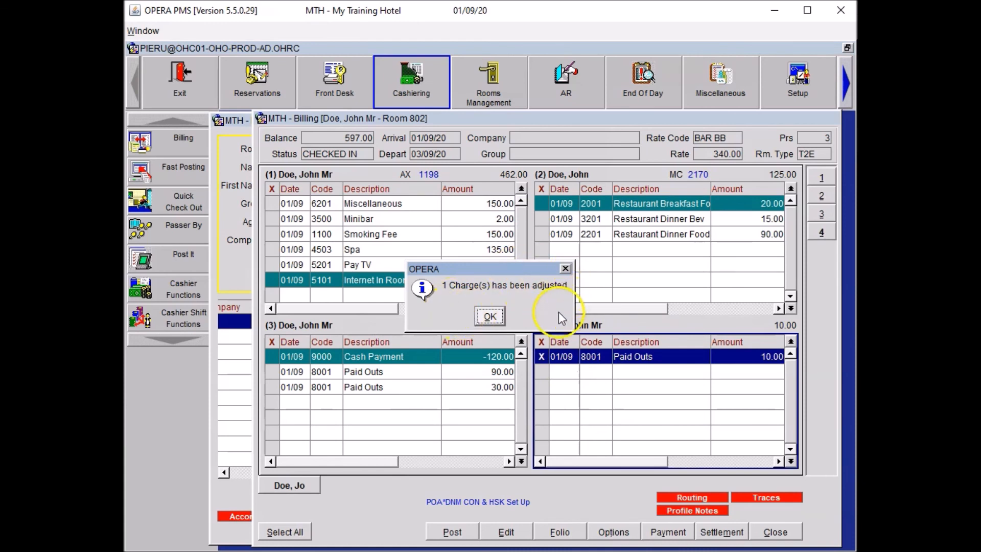
# Accept the adjustment confirmation, then close room 802's billing and the In House Guest Search
pyautogui.click(486, 317)
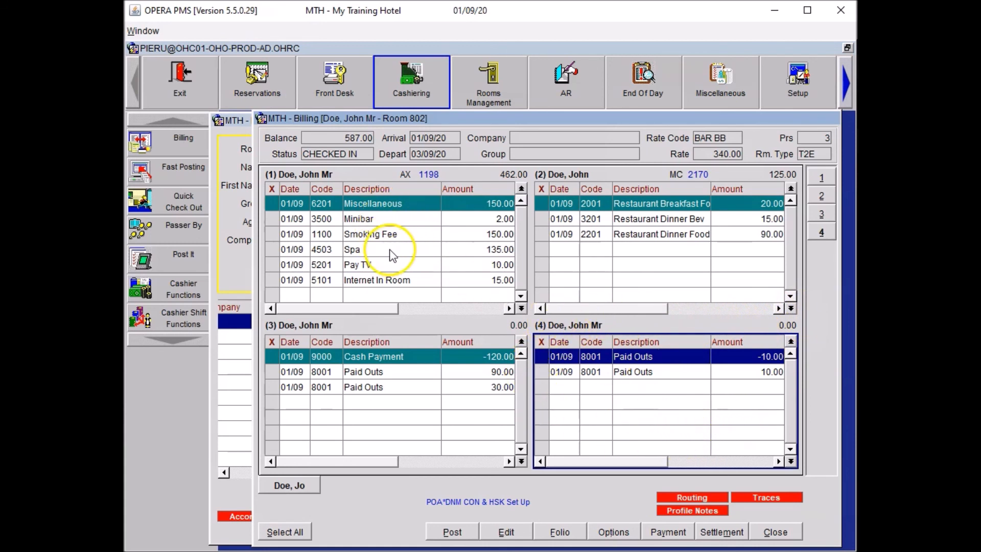
pyautogui.hotkey('alt', 'c')
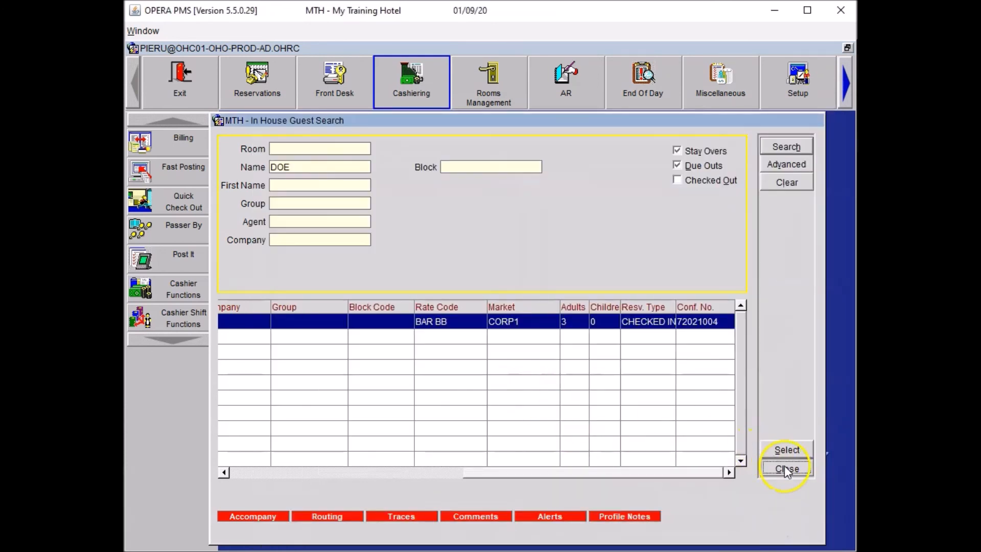
pyautogui.hotkey('alt', 'c')
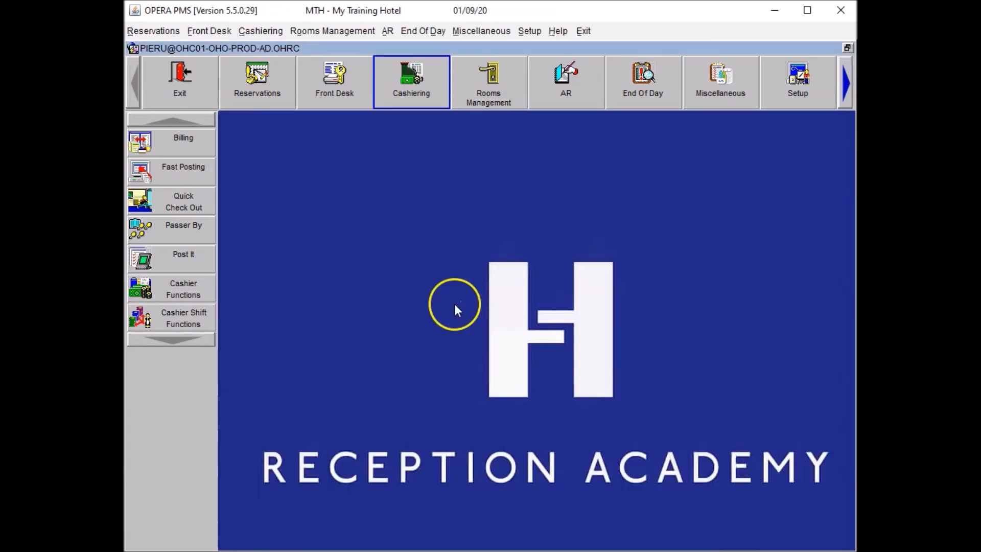